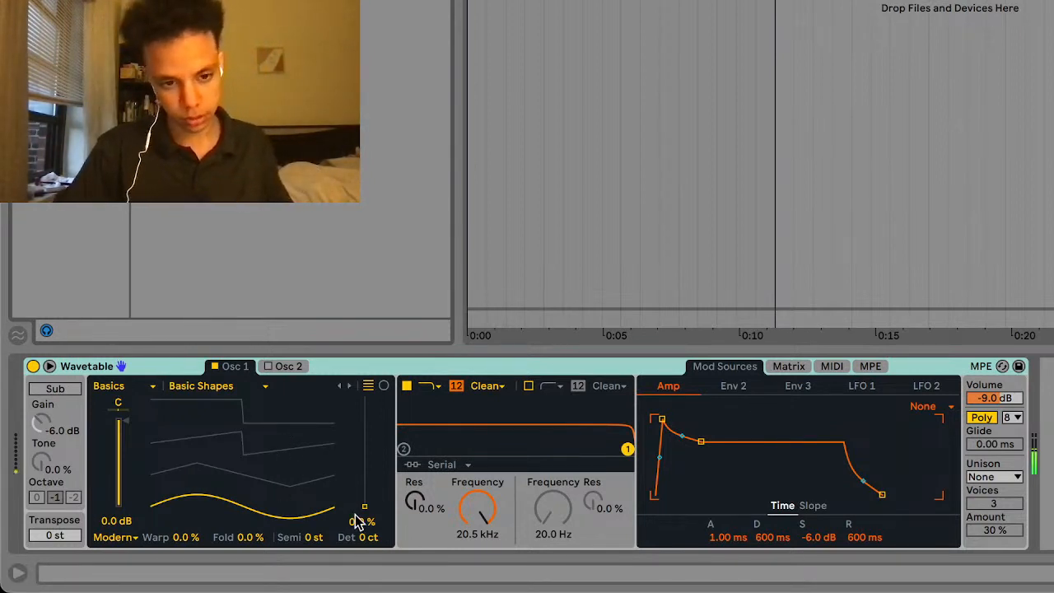
- Try oscillator 1's Basic Shapes wavetable at a 25% position and return it to 0%
{"action": "mouse_move", "coordinate": [365, 511]}
{"action": "left_mouse_down"}
{"action": "mouse_move", "coordinate": [365, 361]}
{"action": "mouse_move", "coordinate": [365, 506]}
{"action": "left_mouse_up"}
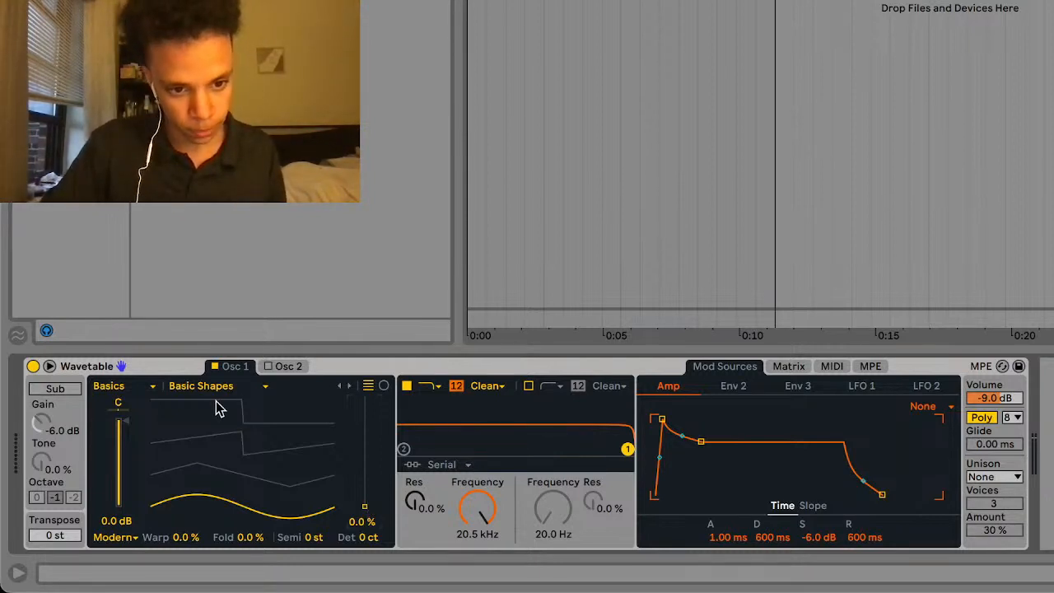
{"action": "left_click", "coordinate": [305, 490]}
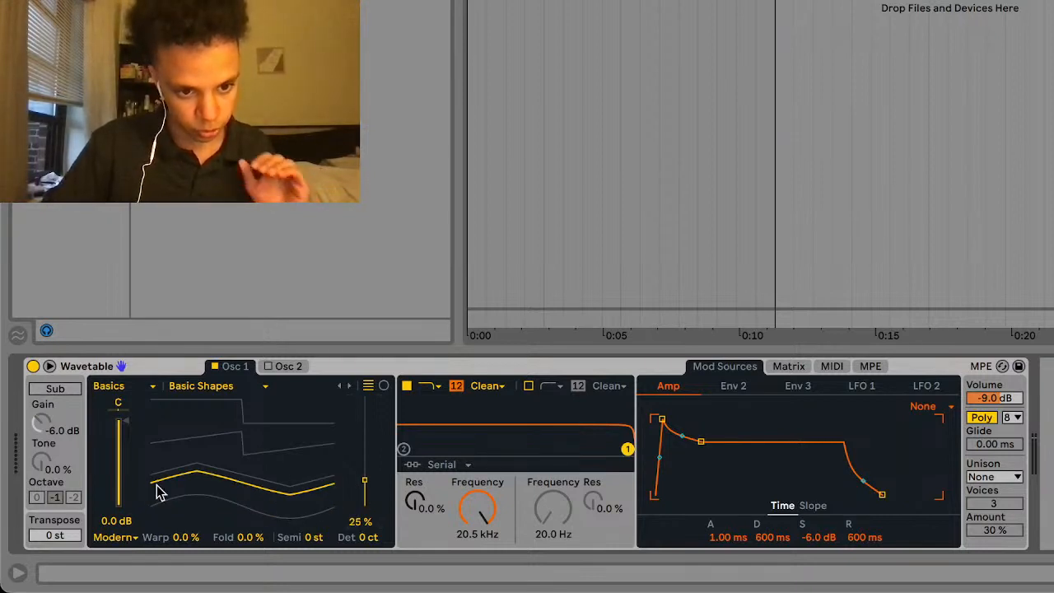
{"action": "left_click_drag", "start_coordinate": [364, 481], "coordinate": [365, 509]}
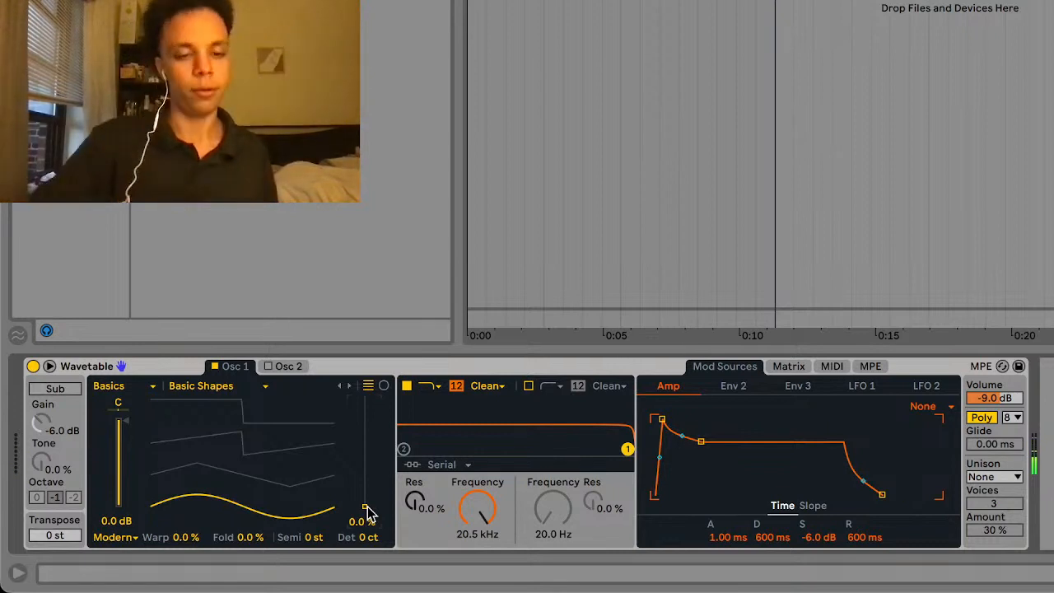
- Try the Ruby wavetable from the Collection category in oscillator 1, followed by the Noise category's Swept Noise
{"action": "left_click", "coordinate": [149, 388]}
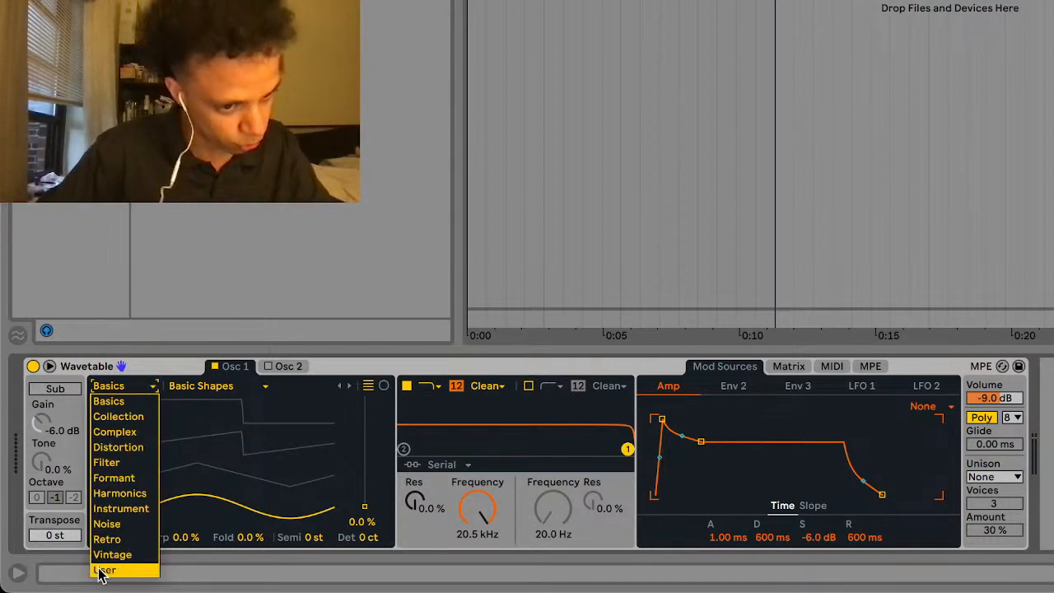
{"action": "left_click", "coordinate": [137, 416]}
{"action": "left_click", "coordinate": [127, 386]}
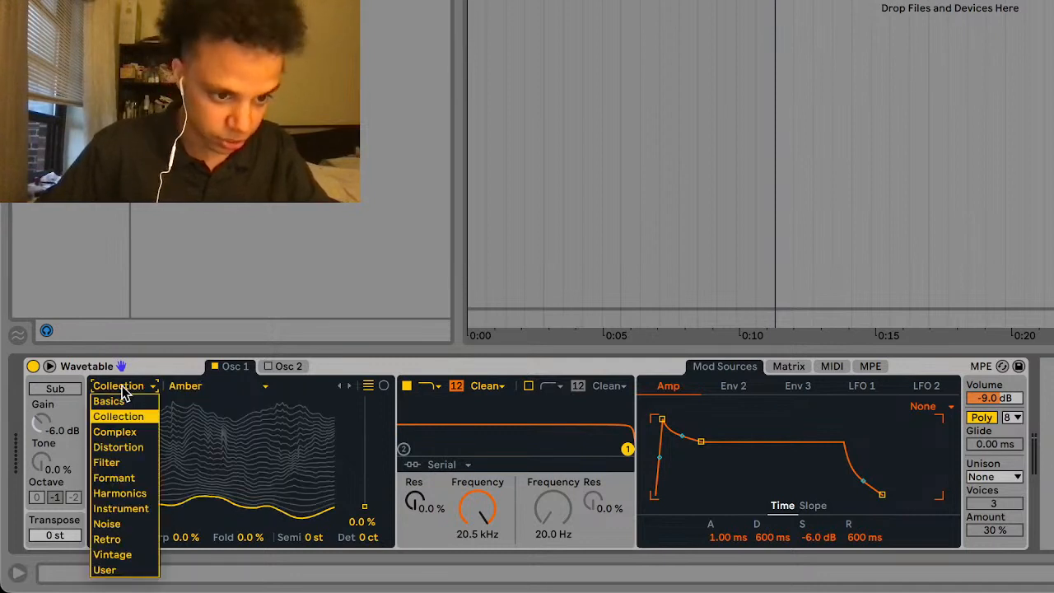
{"action": "left_click", "coordinate": [170, 410]}
{"action": "left_click", "coordinate": [206, 387]}
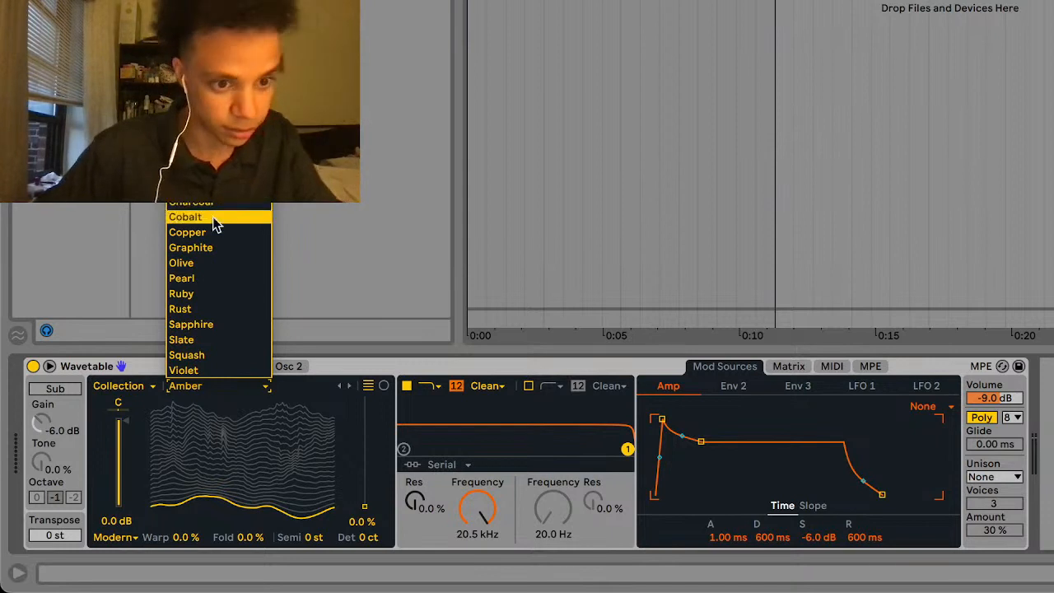
{"action": "left_click", "coordinate": [200, 296]}
{"action": "left_click", "coordinate": [132, 386]}
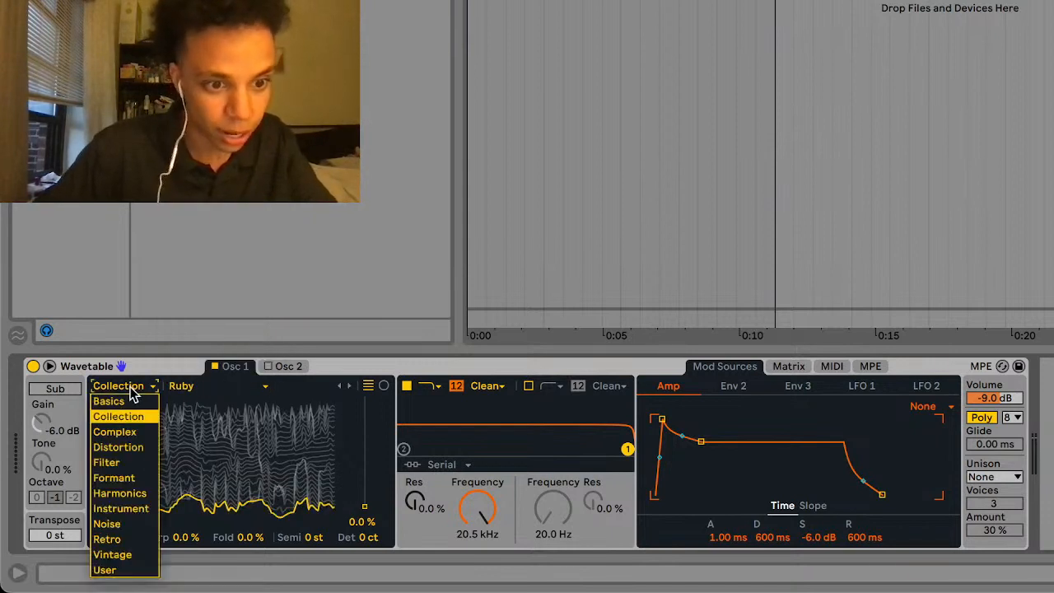
{"action": "left_click", "coordinate": [126, 527]}
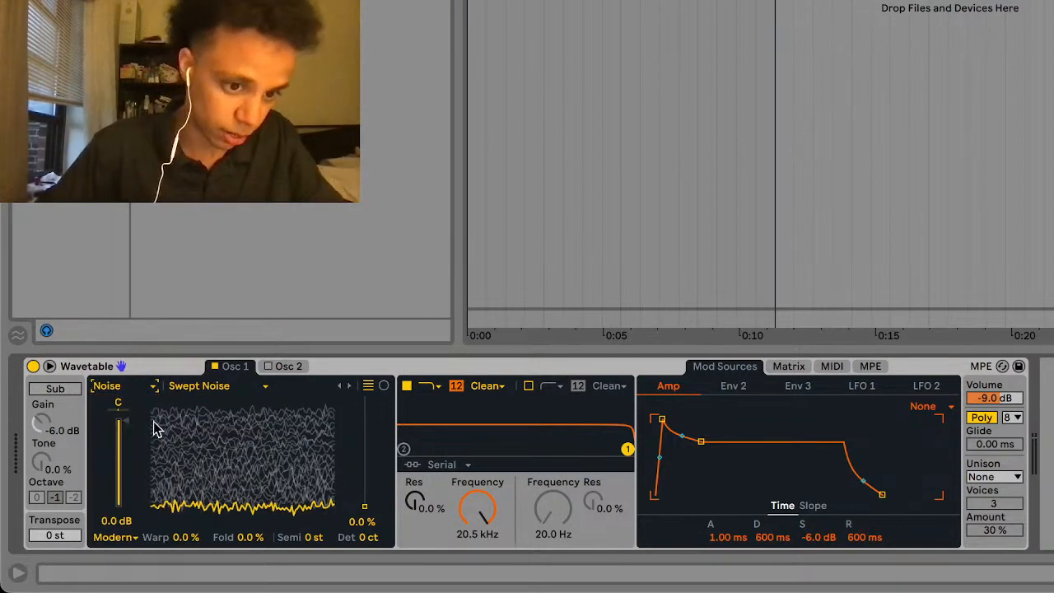
- Load the Minifilter wavetable from the Vintage category into oscillator 1 and set its wavetable position to 24%
{"action": "left_click", "coordinate": [124, 387]}
{"action": "left_click", "coordinate": [112, 554]}
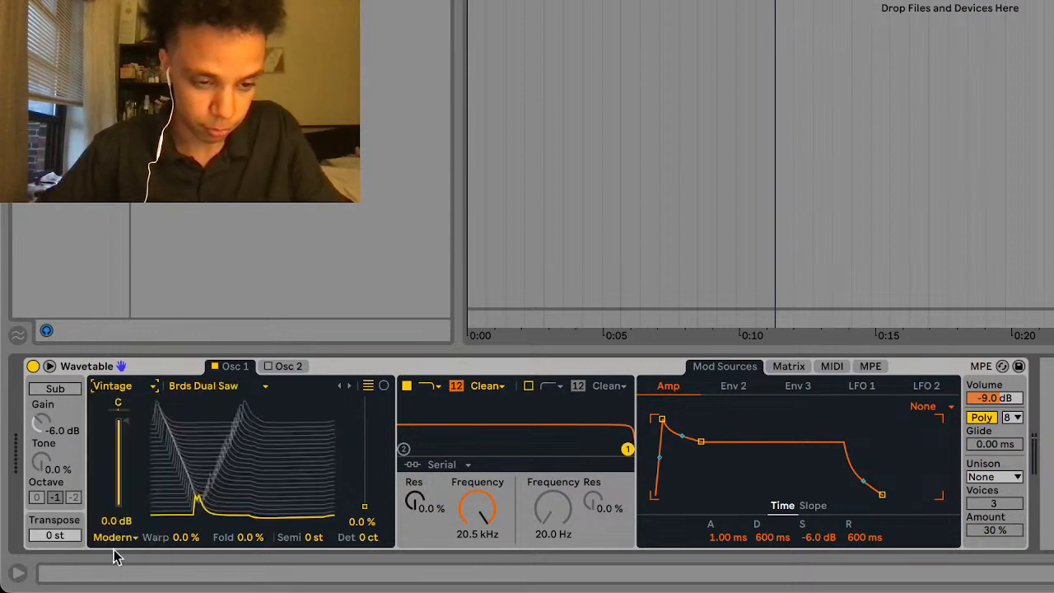
{"action": "left_click", "coordinate": [198, 394]}
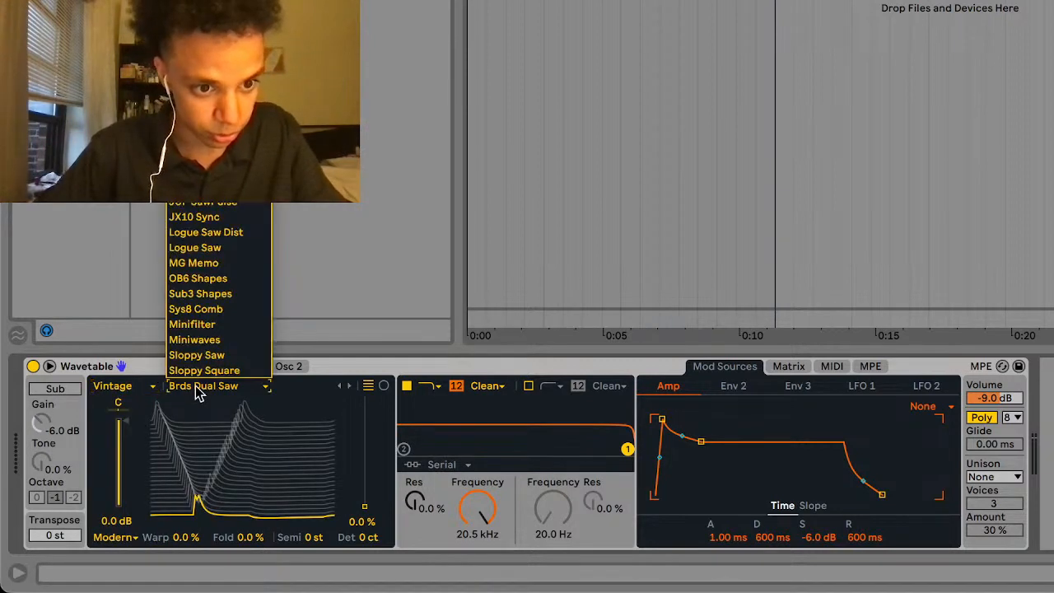
{"action": "left_click", "coordinate": [203, 324]}
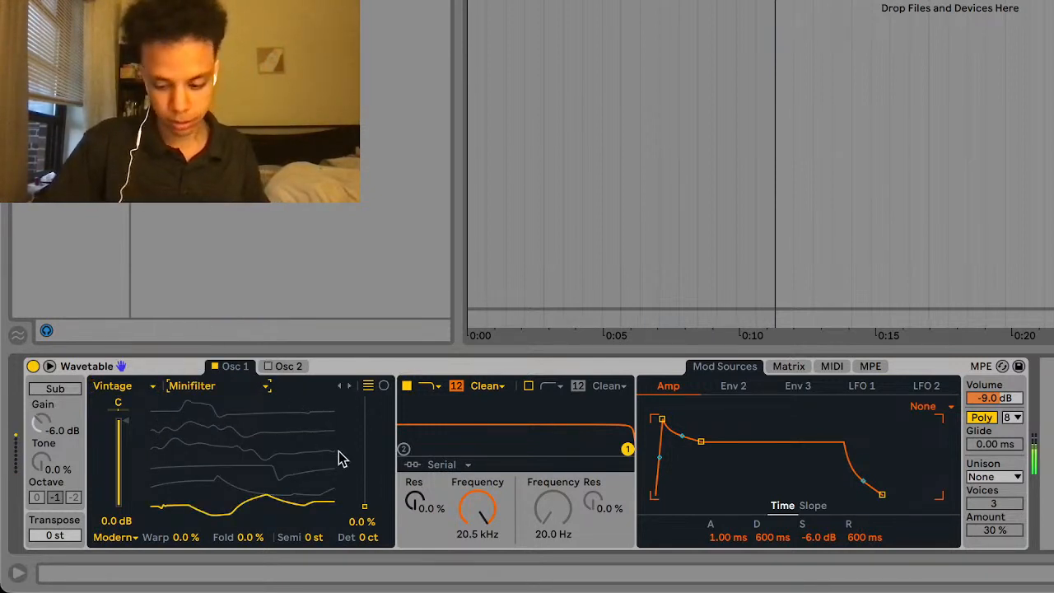
{"action": "left_click_drag", "start_coordinate": [362, 521], "coordinate": [363, 495]}
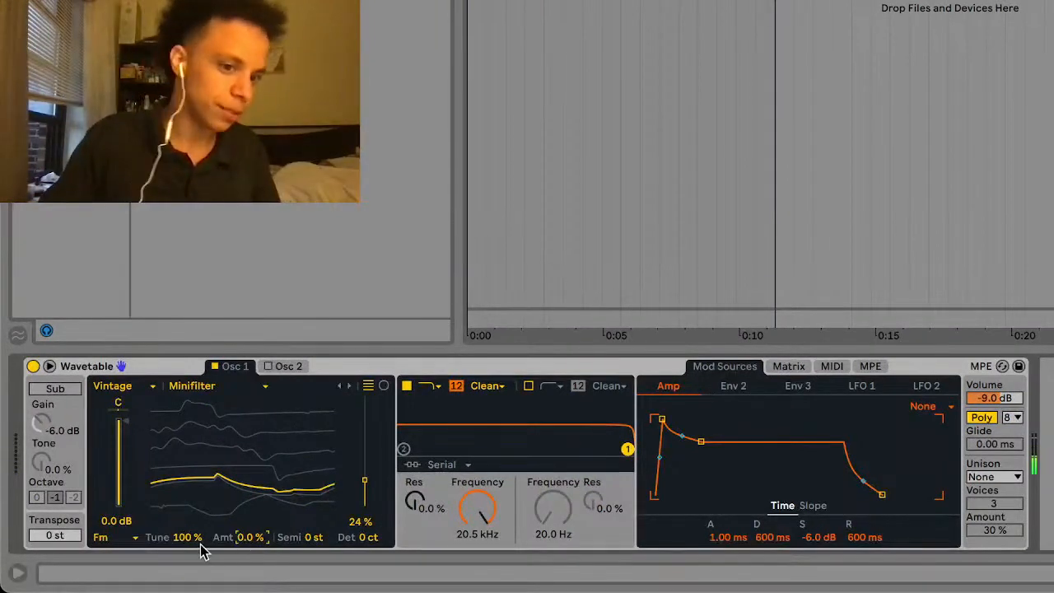
- Try oscillator 1's FM Tune at -100% with the amount at 0%, and reset the tune to 0%
{"action": "left_click_drag", "start_coordinate": [179, 538], "coordinate": [178, 589]}
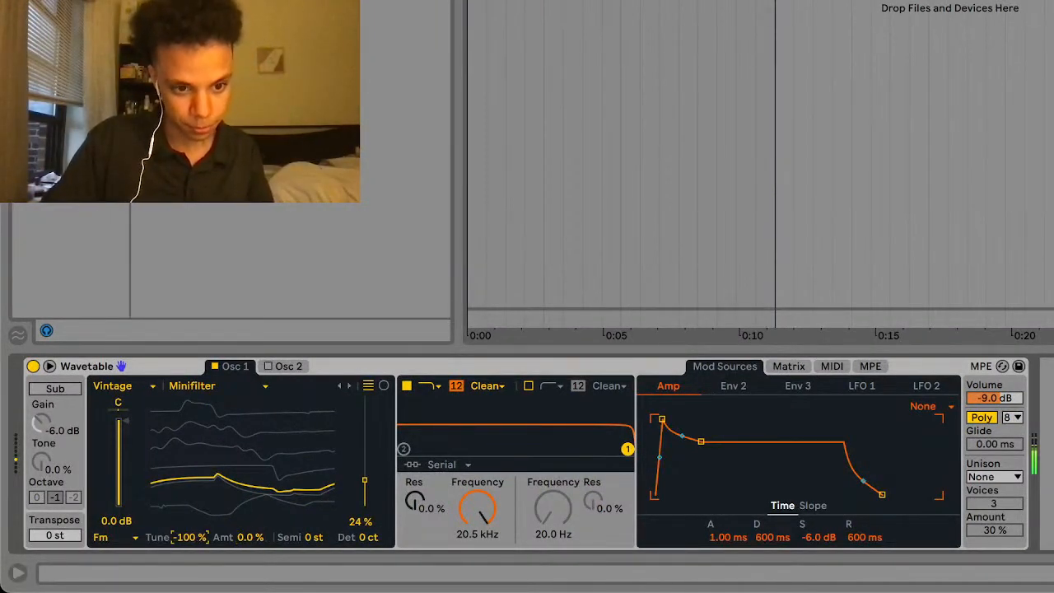
{"action": "mouse_move", "coordinate": [249, 537]}
{"action": "left_mouse_down"}
{"action": "mouse_move", "coordinate": [250, 455]}
{"action": "mouse_move", "coordinate": [250, 548]}
{"action": "left_mouse_up"}
{"action": "double_click", "coordinate": [189, 540]}
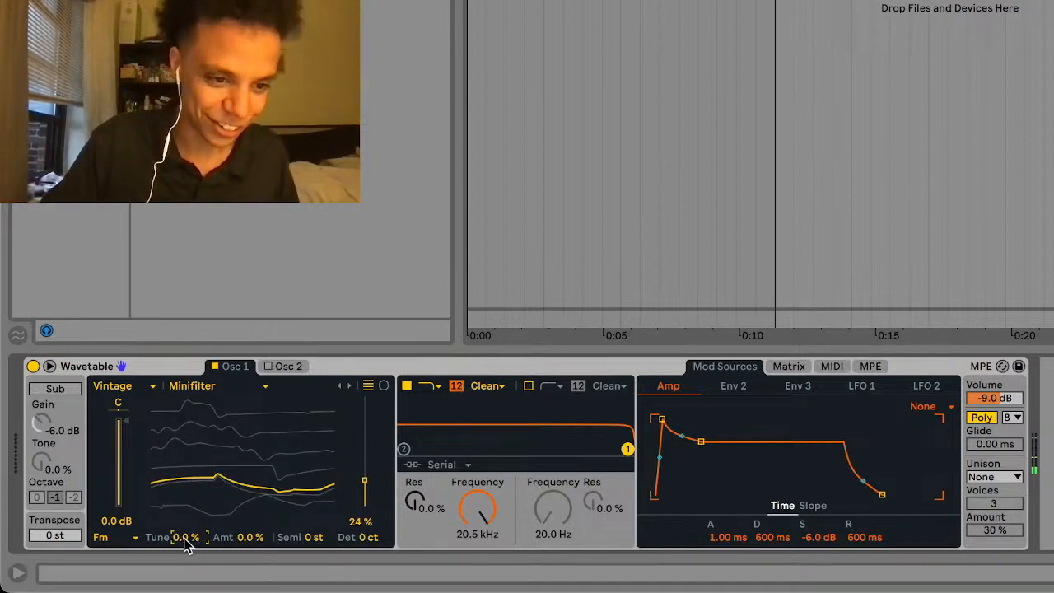
- Try the Classic and Modern effect modes on oscillator 1 and set the mode to None
{"action": "left_click", "coordinate": [132, 539]}
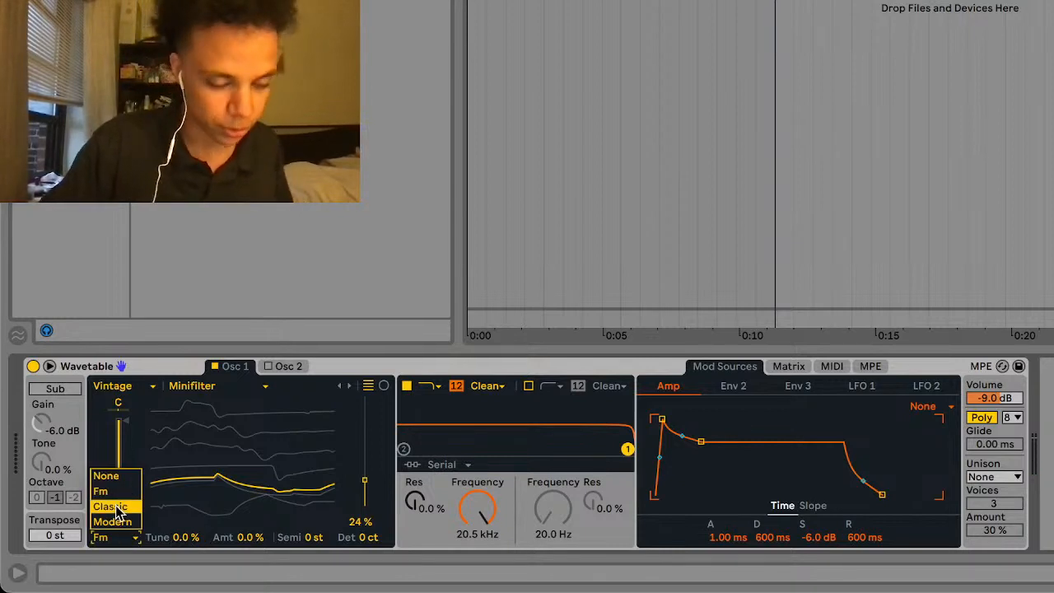
{"action": "left_click", "coordinate": [116, 507]}
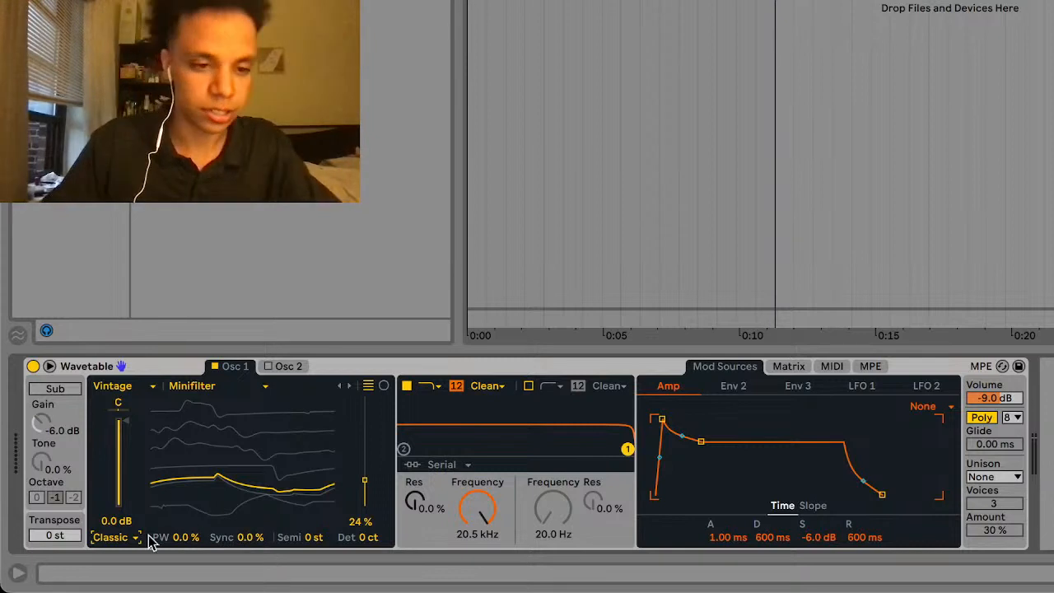
{"action": "left_click", "coordinate": [104, 539]}
{"action": "left_click", "coordinate": [114, 521]}
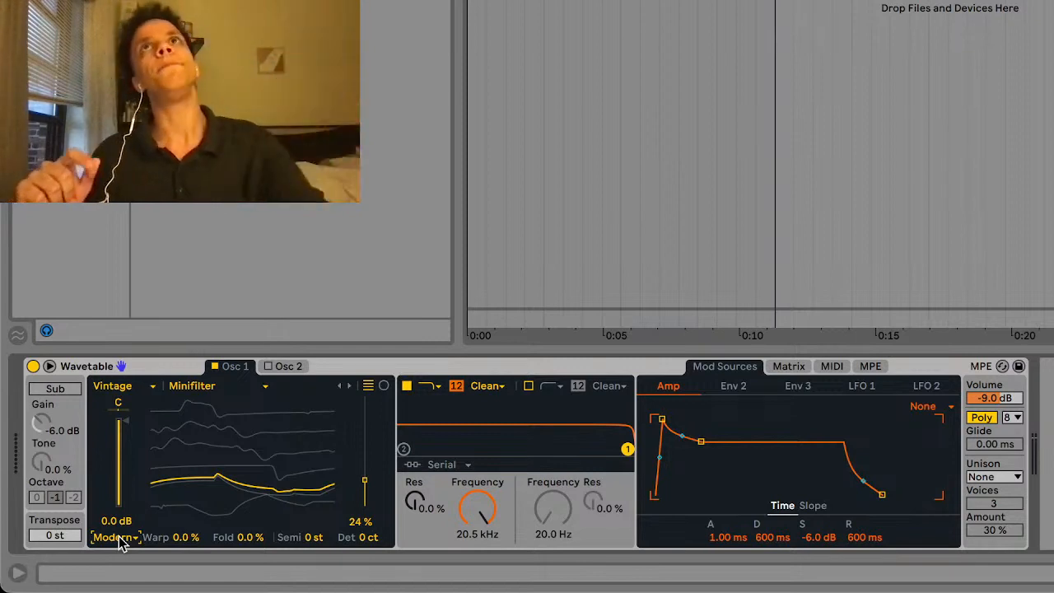
{"action": "left_click", "coordinate": [117, 537]}
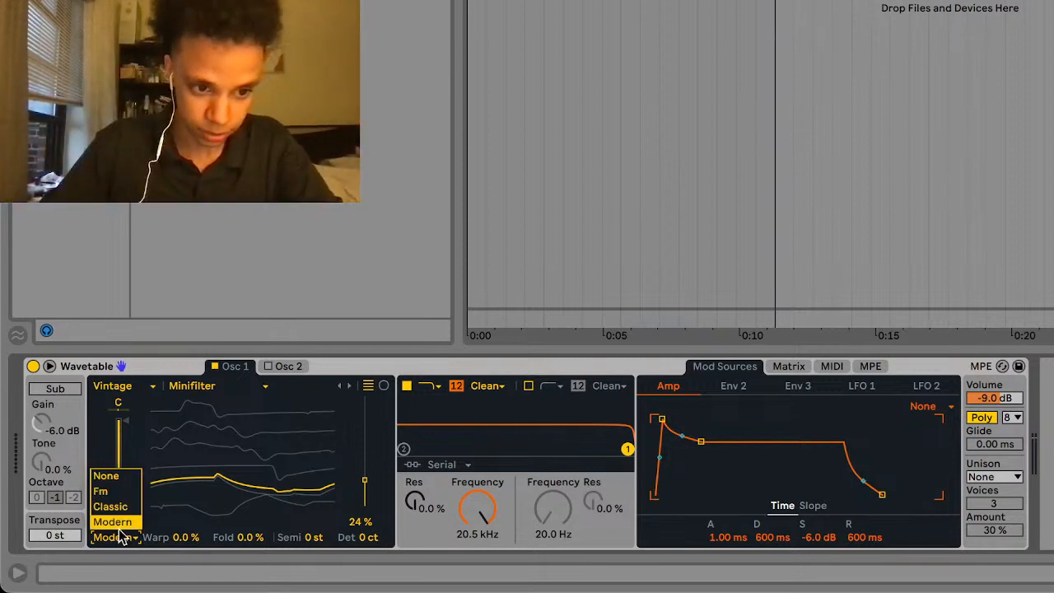
{"action": "left_click", "coordinate": [110, 476]}
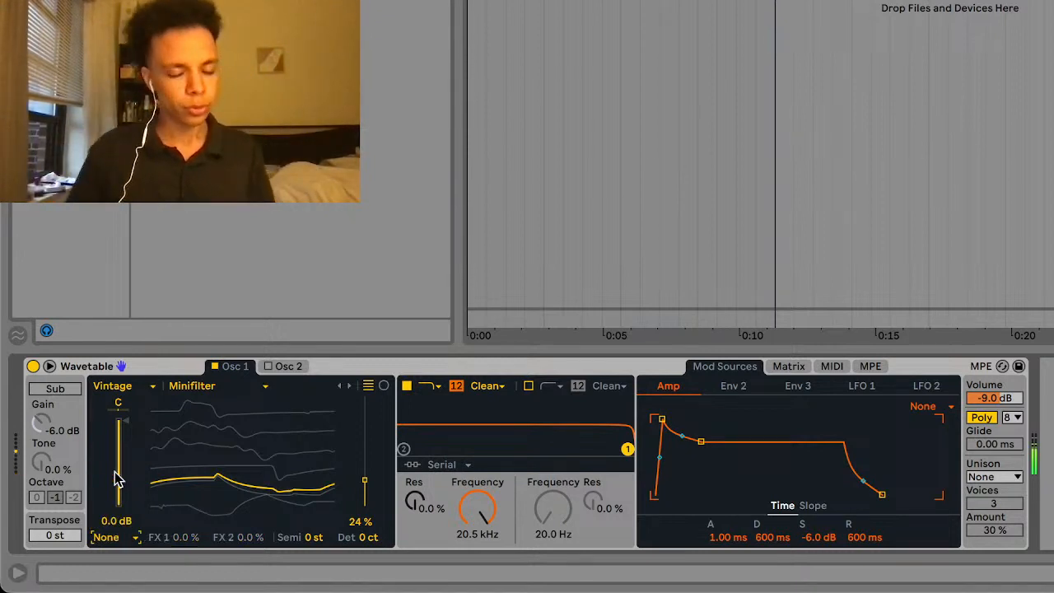
- Compare the settings of oscillator 2 with those of oscillator 1
{"action": "left_click", "coordinate": [288, 368]}
{"action": "left_click", "coordinate": [246, 368]}
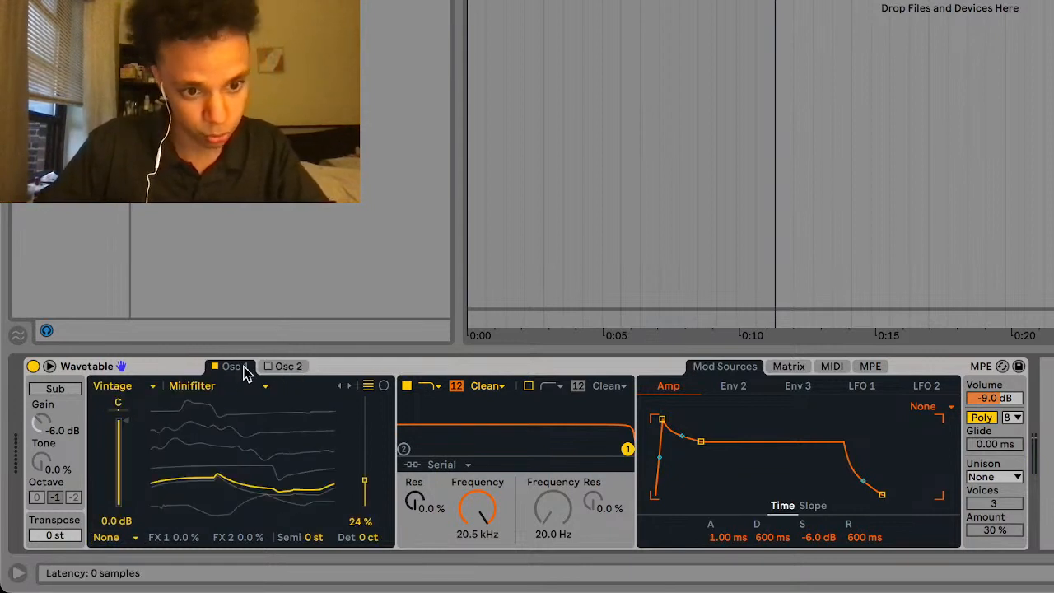
{"action": "left_click", "coordinate": [293, 370]}
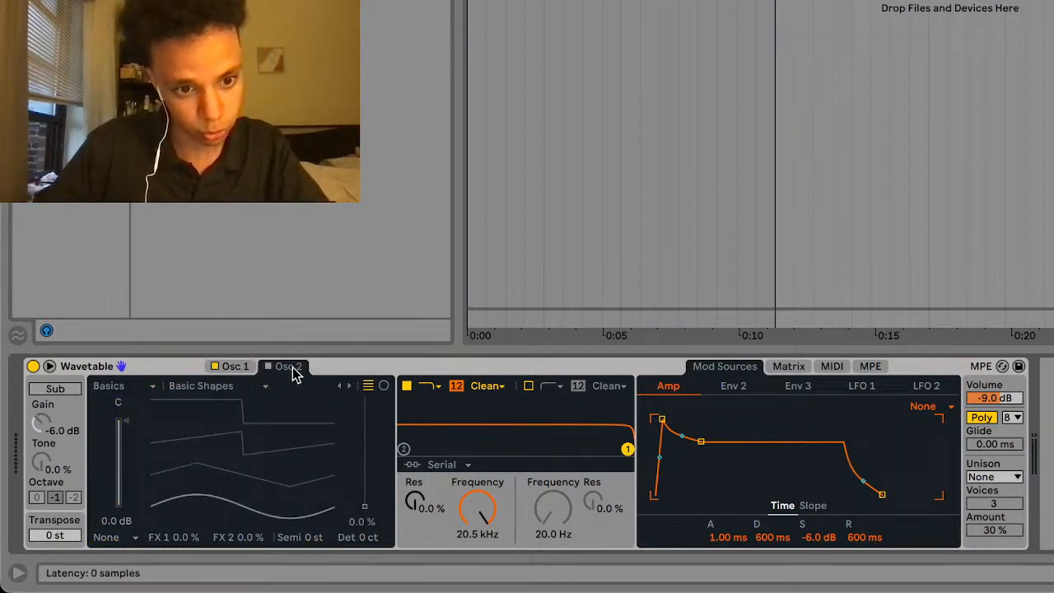
{"action": "left_click", "coordinate": [235, 368]}
- Enable the sub oscillator, set its octave to 0 with the tone at 0%, and switch it back off
{"action": "left_click", "coordinate": [70, 390]}
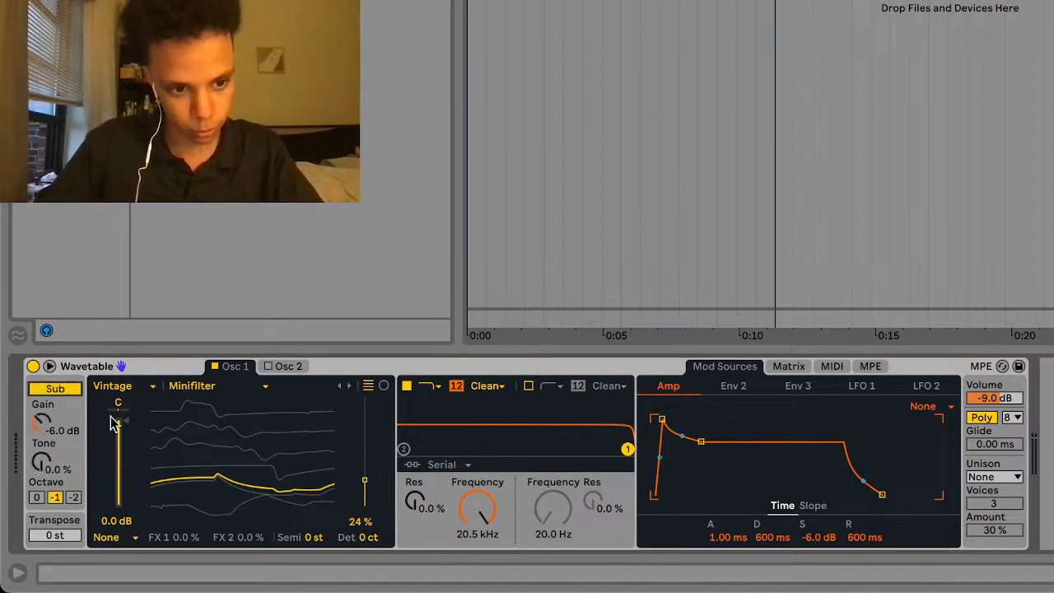
{"action": "left_click", "coordinate": [293, 369]}
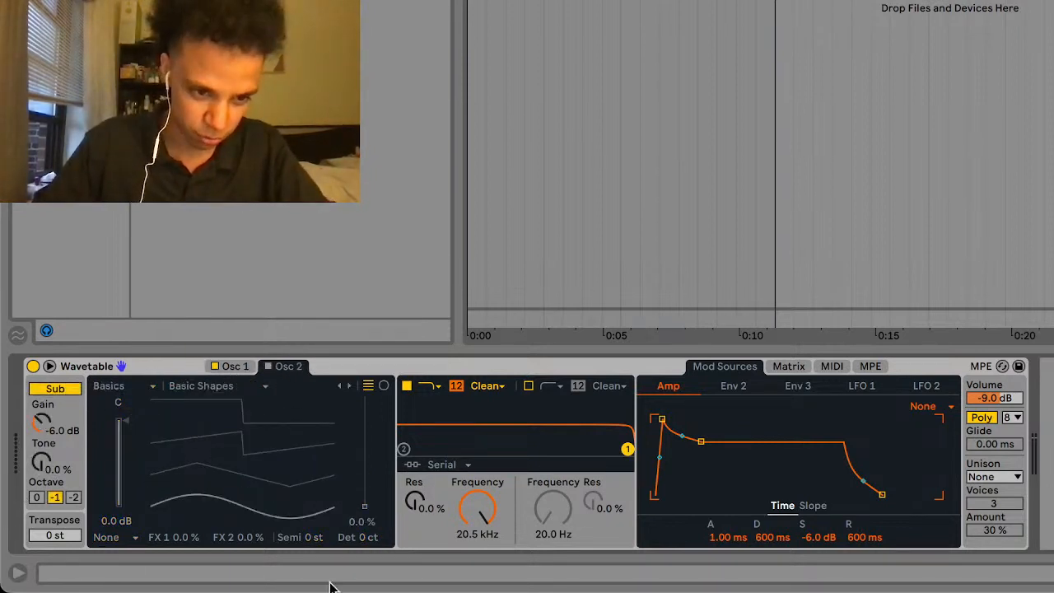
{"action": "mouse_move", "coordinate": [41, 462]}
{"action": "left_mouse_down"}
{"action": "mouse_move", "coordinate": [41, 444]}
{"action": "mouse_move", "coordinate": [41, 482]}
{"action": "left_mouse_up"}
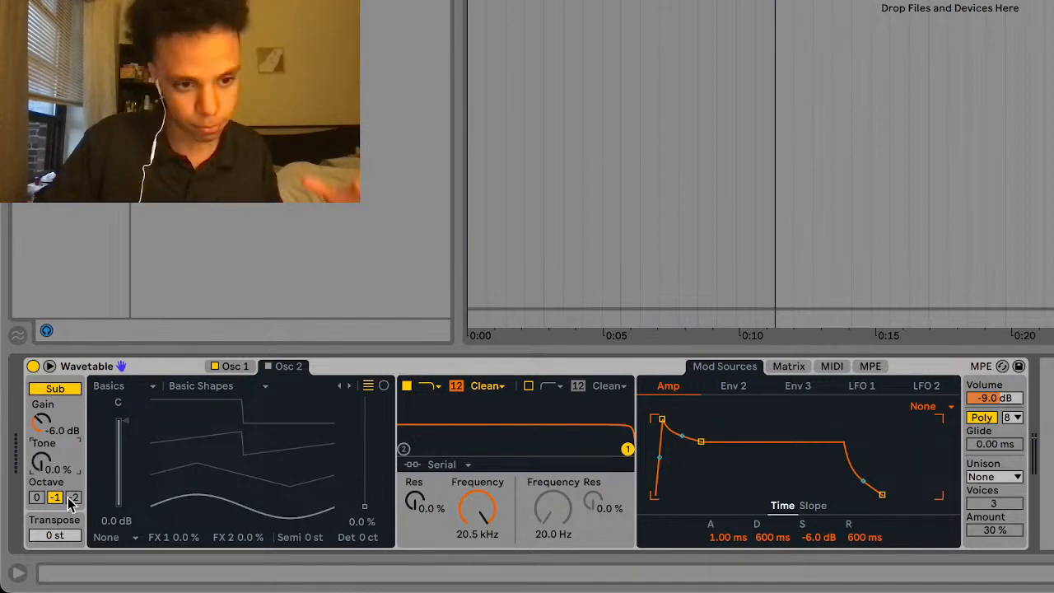
{"action": "left_click", "coordinate": [36, 496]}
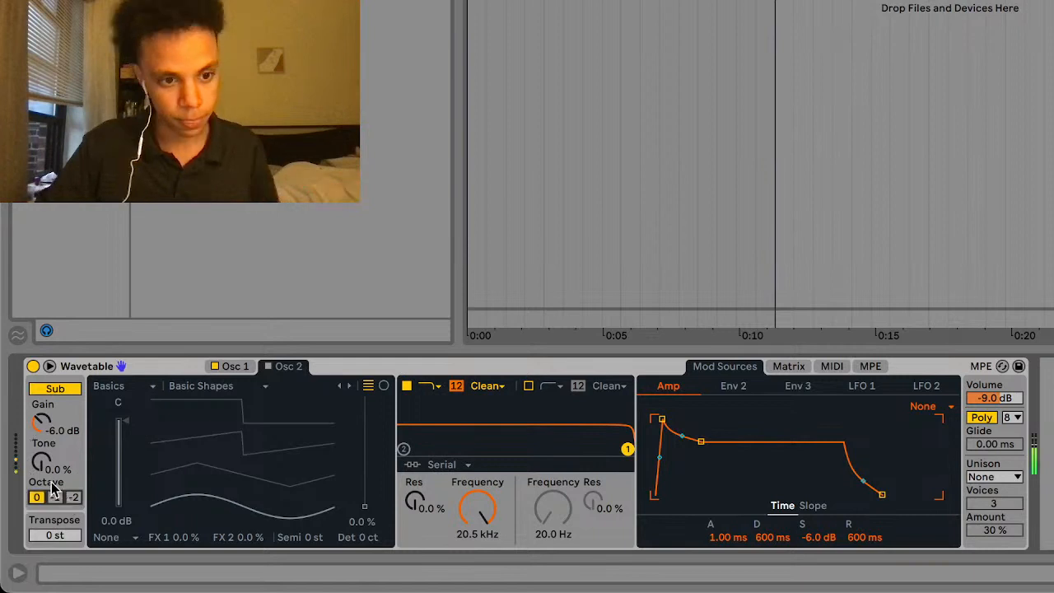
{"action": "left_click", "coordinate": [41, 388]}
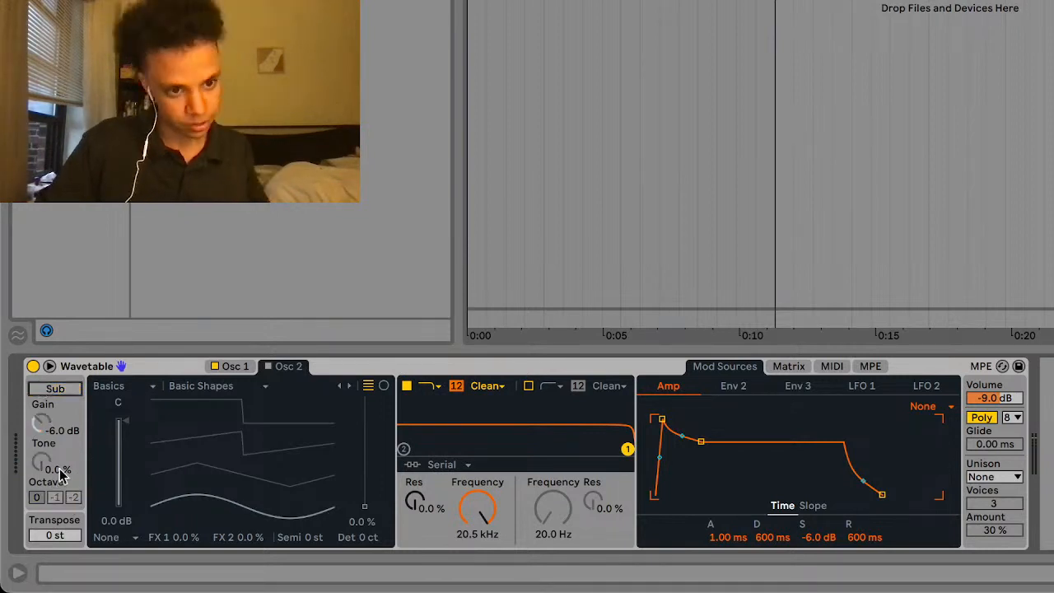
{"action": "left_click", "coordinate": [227, 368]}
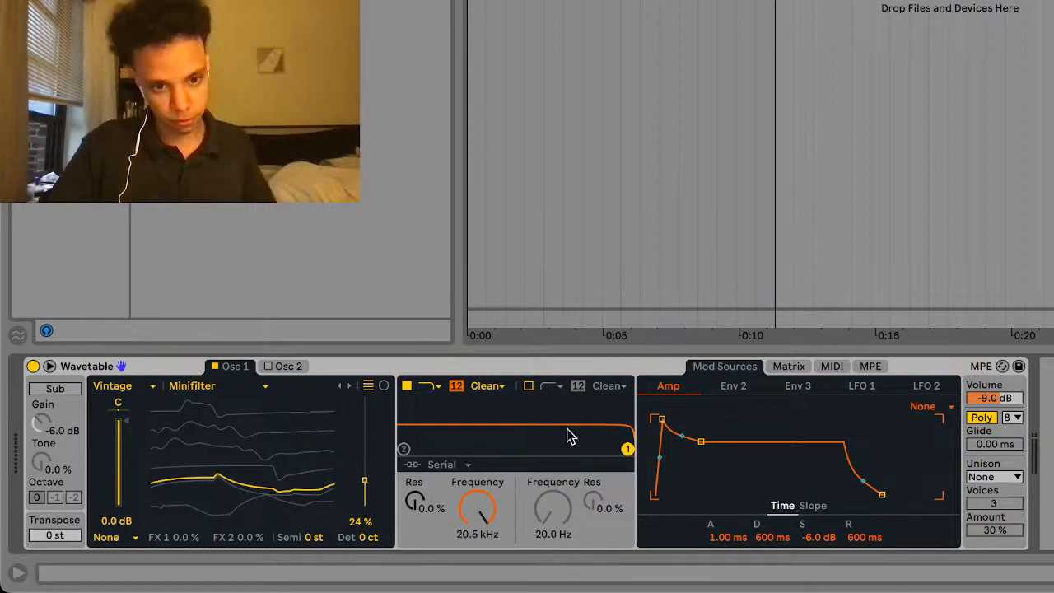
- Try filter 1 as a high-pass with its cutoff frequency at 864 Hz
{"action": "left_click", "coordinate": [427, 388]}
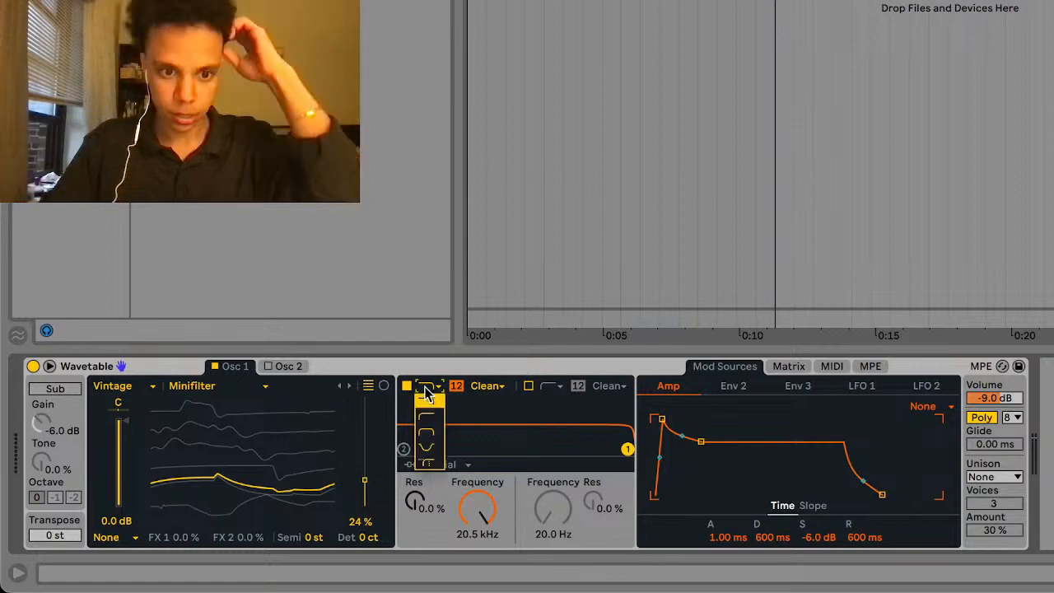
{"action": "left_click", "coordinate": [427, 397]}
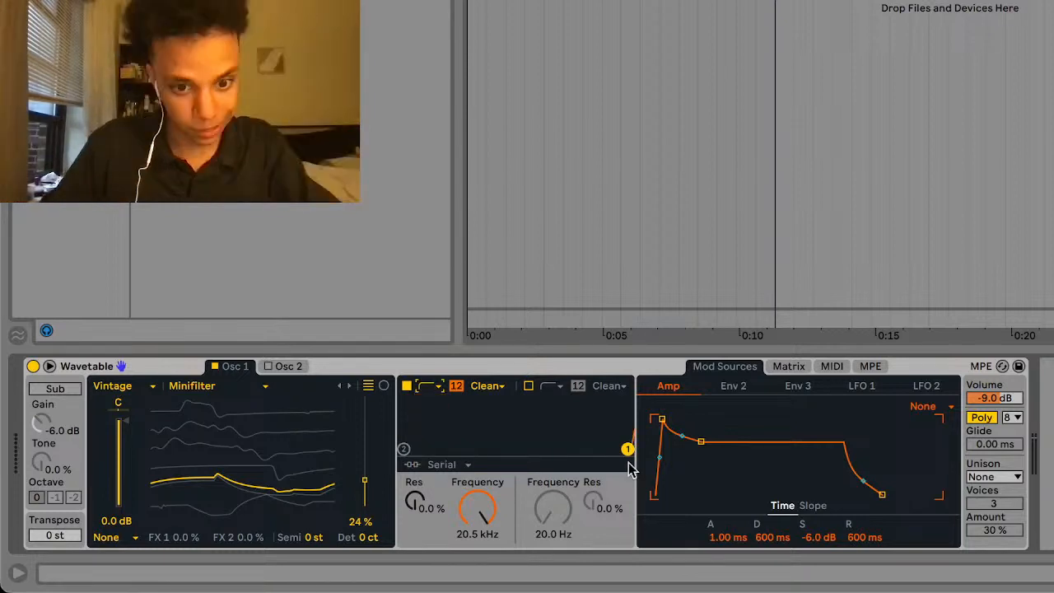
{"action": "left_click_drag", "start_coordinate": [628, 449], "coordinate": [525, 449]}
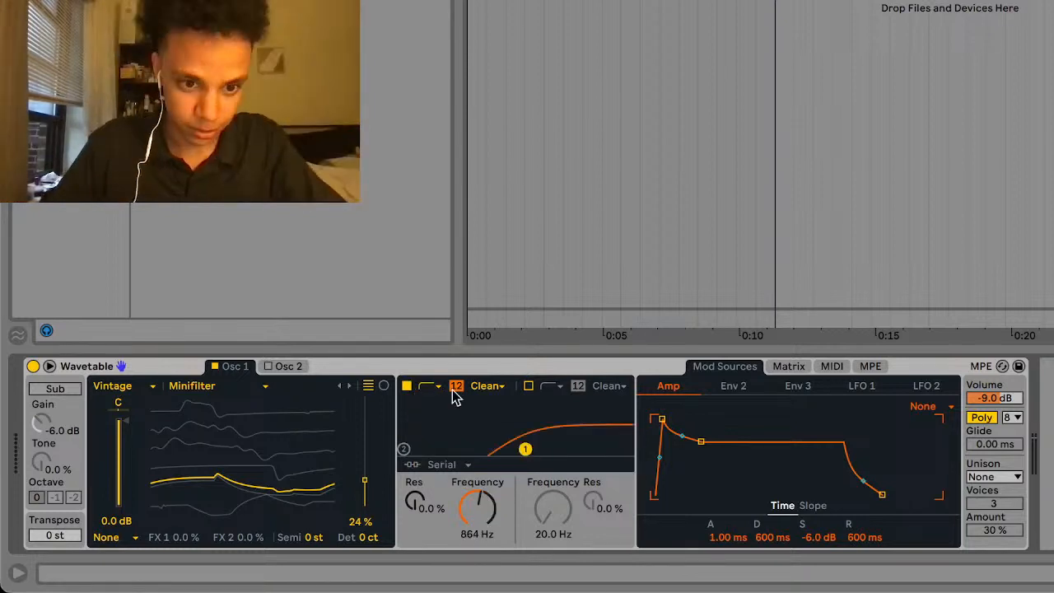
- Try filter 1 as a morph filter with the Morph amount raised to 100
{"action": "left_click", "coordinate": [430, 386]}
{"action": "left_click", "coordinate": [429, 397]}
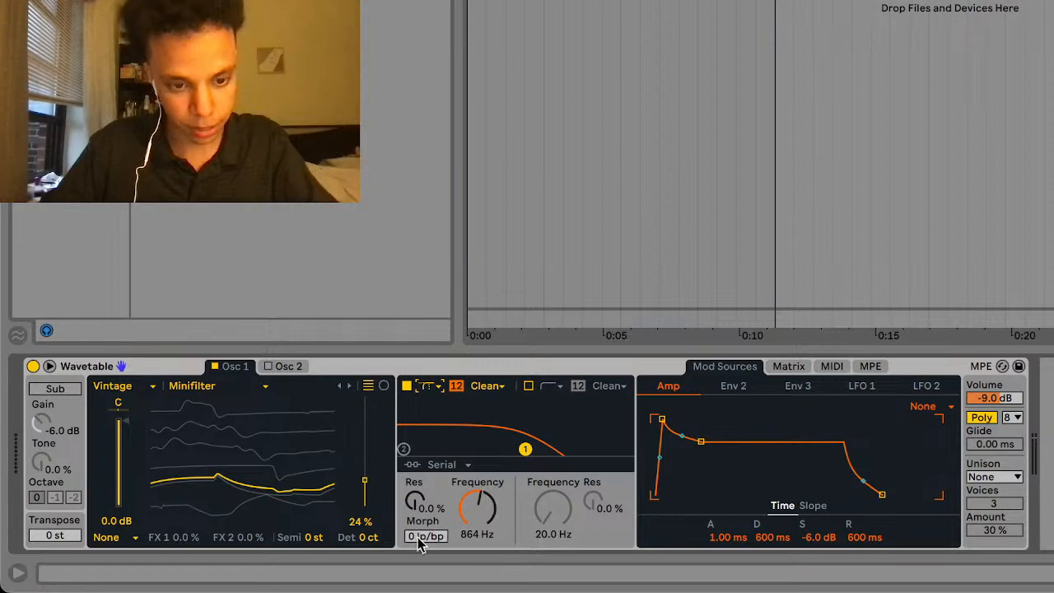
{"action": "left_click_drag", "start_coordinate": [420, 544], "coordinate": [424, 511]}
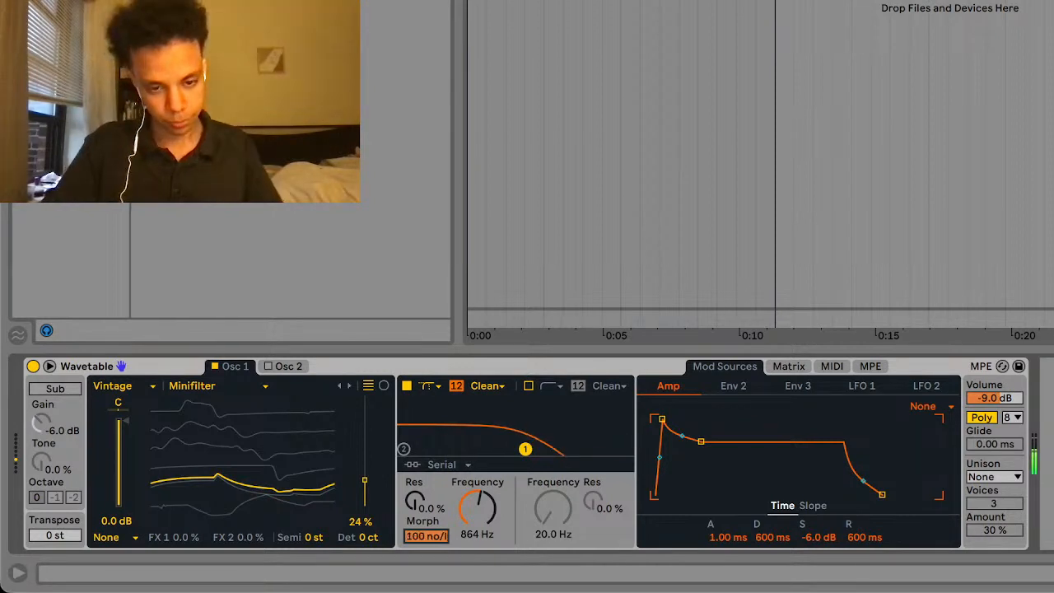
- Set filter 1 to a clean 12 dB low-pass with the cutoff at 5.09 kHz and resonance at 7.8%
{"action": "left_click", "coordinate": [430, 386]}
{"action": "left_click", "coordinate": [437, 401]}
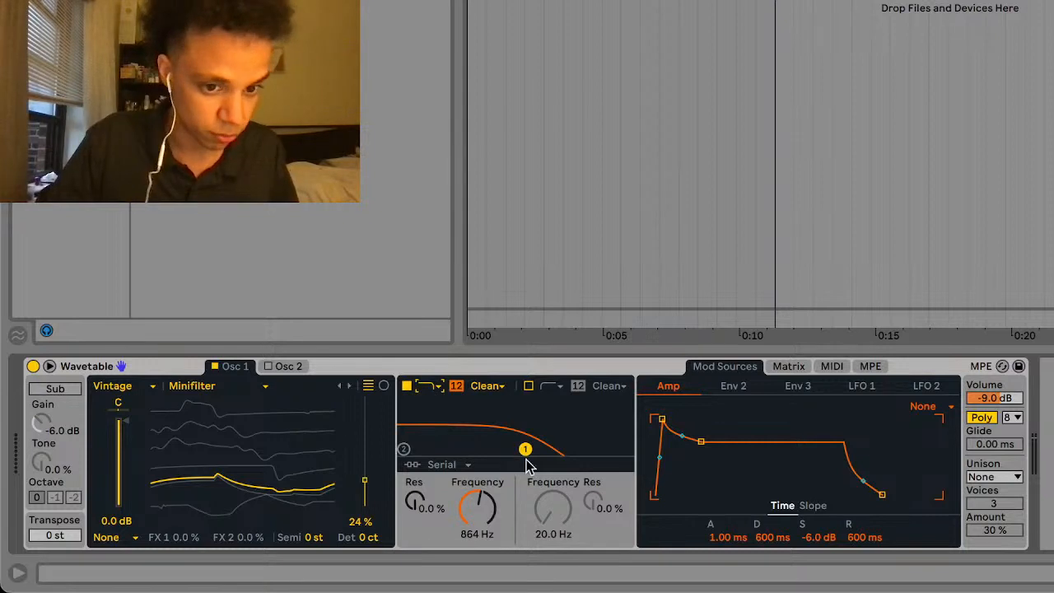
{"action": "left_click", "coordinate": [456, 390]}
{"action": "left_click", "coordinate": [455, 388]}
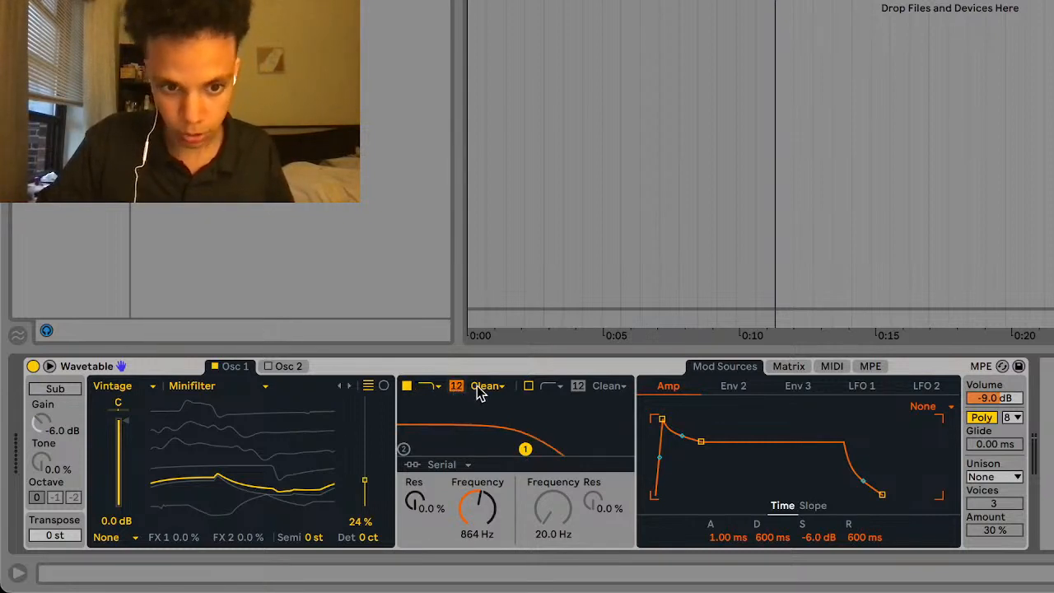
{"action": "left_click_drag", "start_coordinate": [525, 449], "coordinate": [583, 446]}
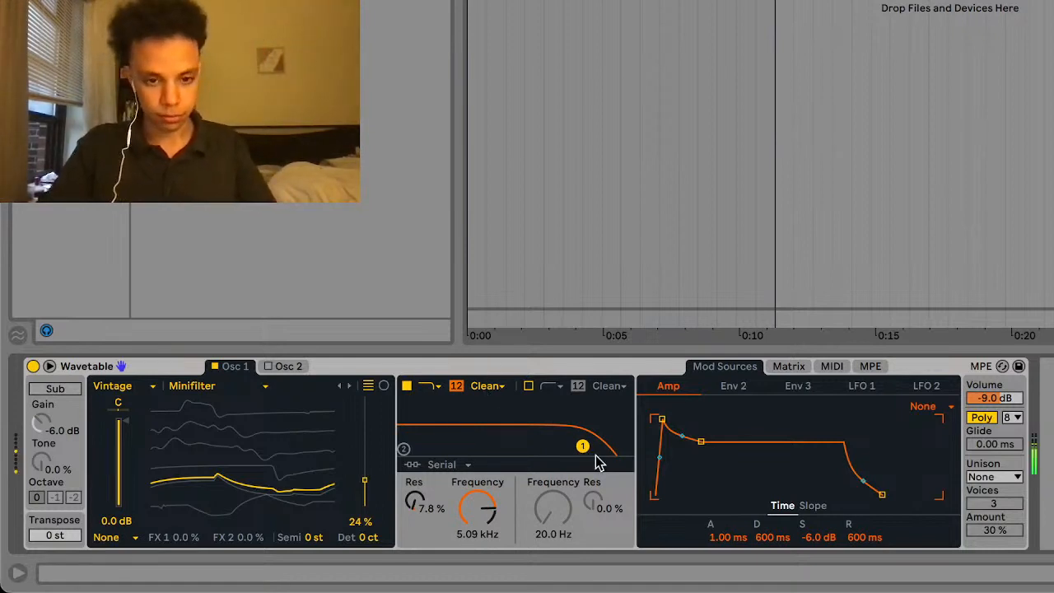
- Switch filter 1 to the MS2 circuit and lower its cutoff to 431 Hz with resonance at 0%
{"action": "left_click_drag", "start_coordinate": [582, 446], "coordinate": [544, 446]}
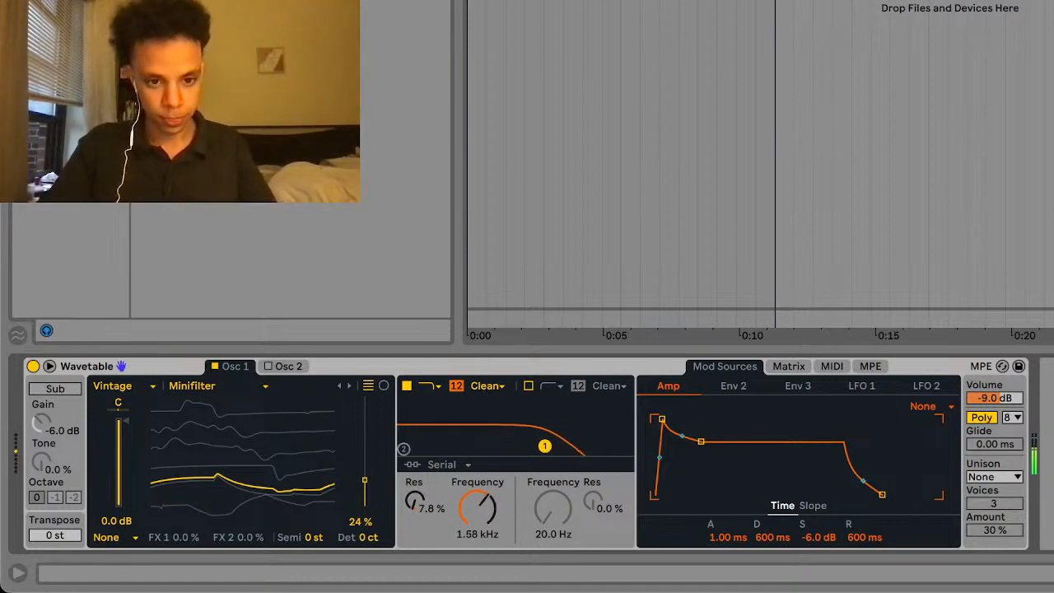
{"action": "left_click", "coordinate": [503, 387]}
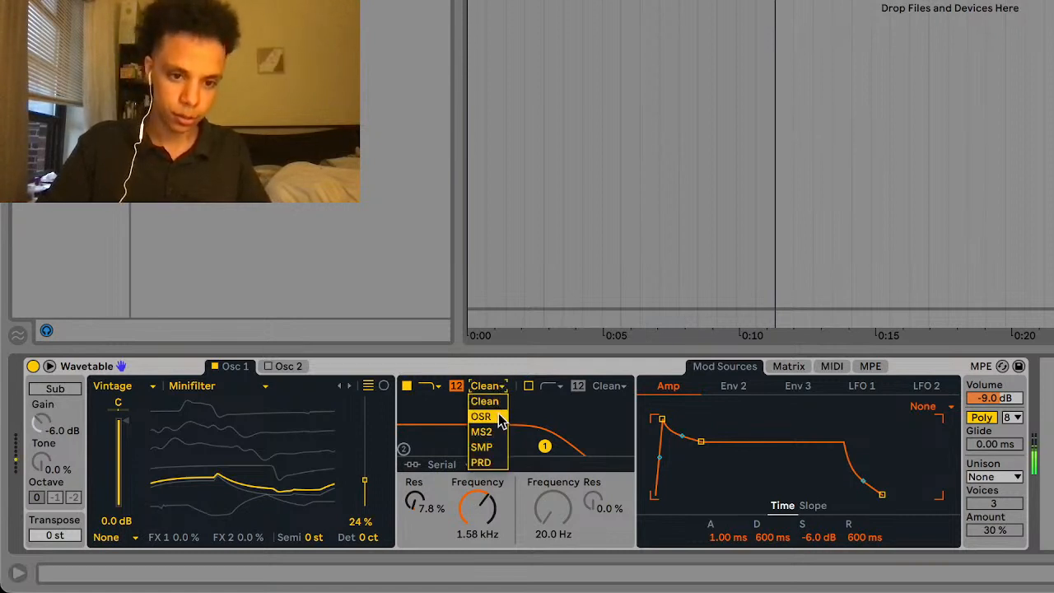
{"action": "left_click", "coordinate": [490, 432]}
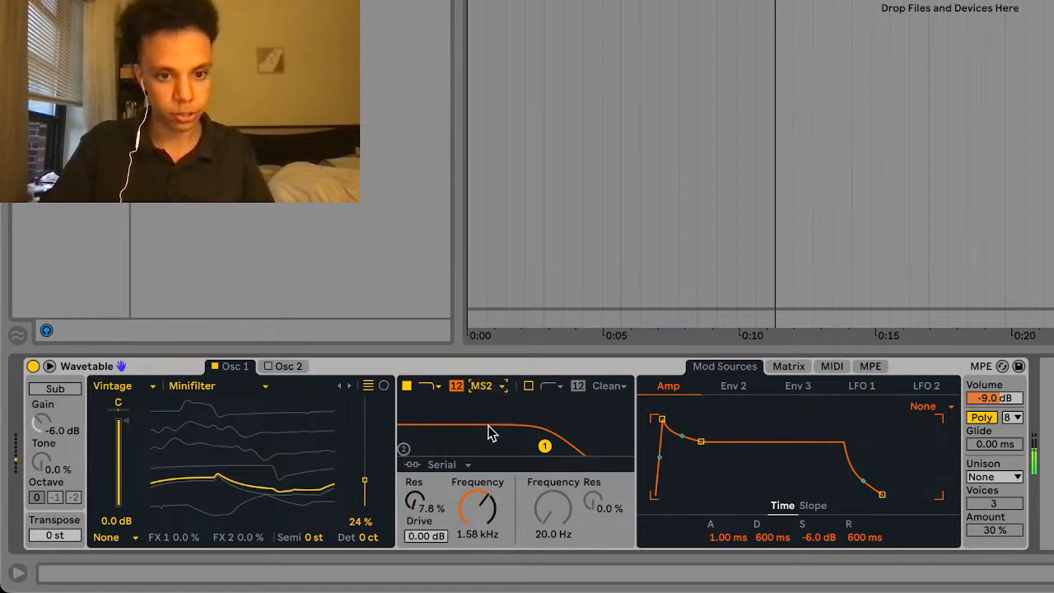
{"action": "left_click_drag", "start_coordinate": [547, 447], "coordinate": [503, 449]}
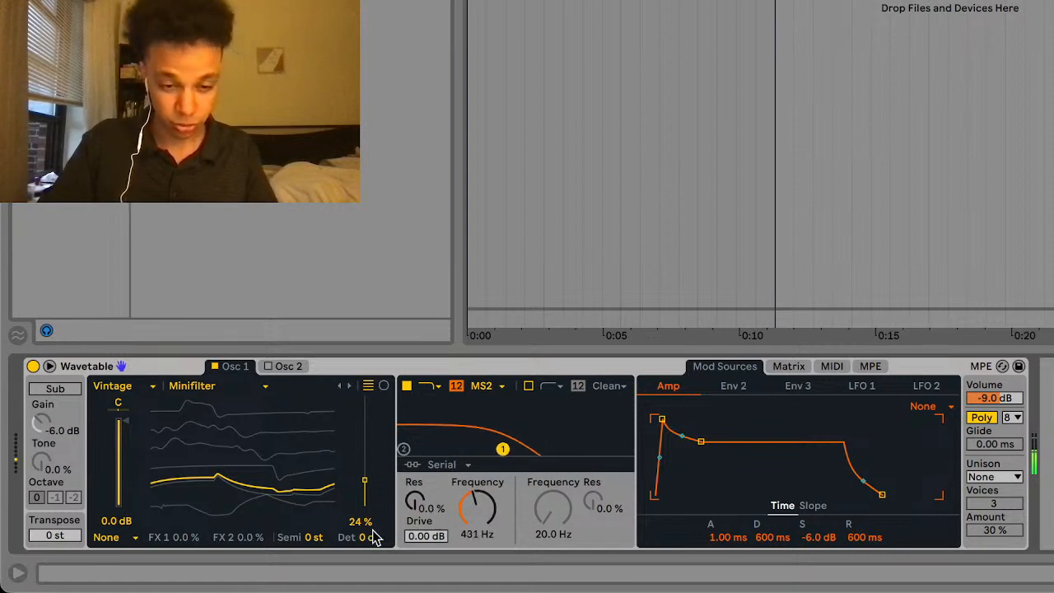
- Set filter 1's drive to 9.75 dB and its cutoff to 1.05 kHz with a 24 dB slope
{"action": "left_click", "coordinate": [425, 536]}
{"action": "left_click_drag", "start_coordinate": [426, 530], "coordinate": [416, 501]}
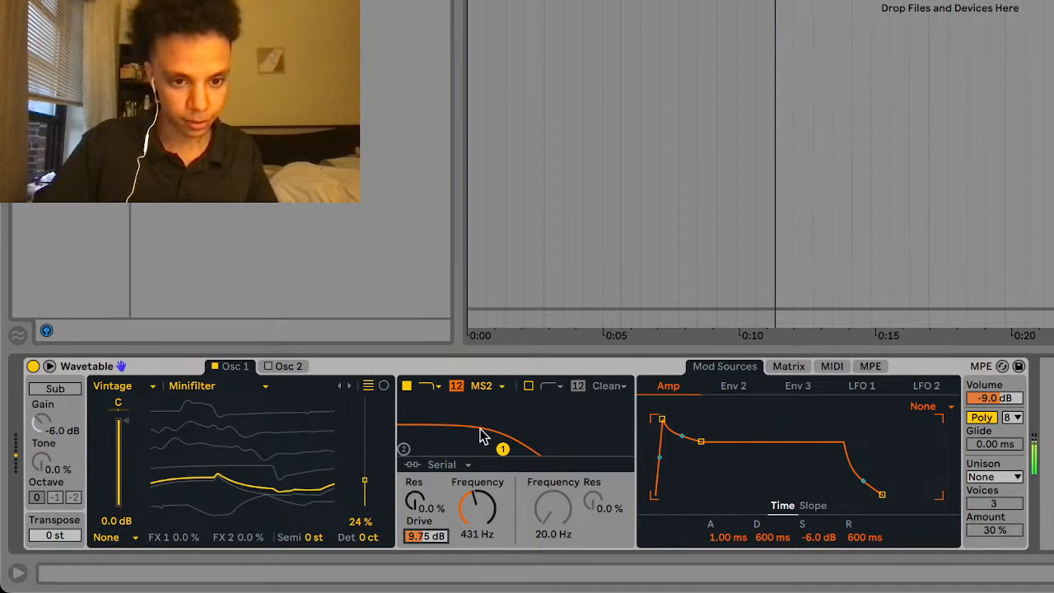
{"action": "left_click_drag", "start_coordinate": [484, 437], "coordinate": [483, 424]}
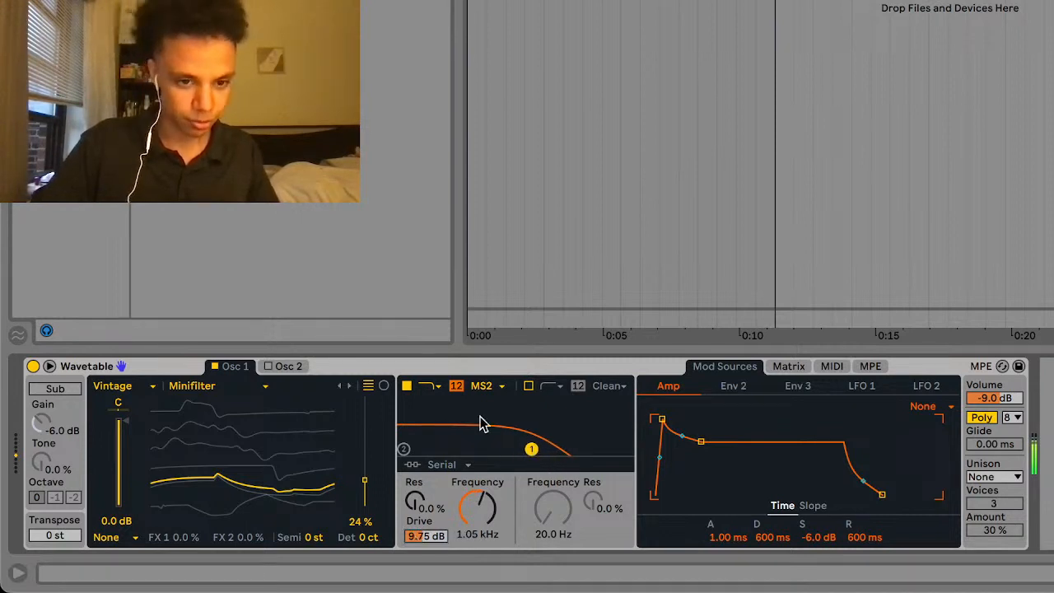
{"action": "left_click", "coordinate": [457, 387]}
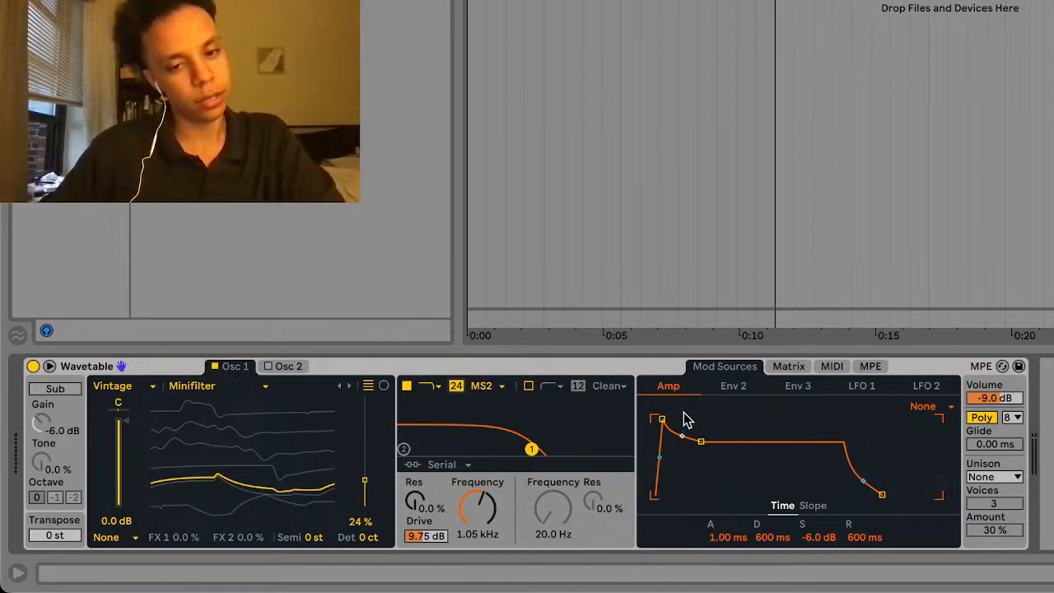
- Look through the modulation sources: the Amp envelope, Env 2, Env 3, LFO 1 and LFO 2
{"action": "left_click", "coordinate": [744, 399]}
{"action": "left_click", "coordinate": [795, 397]}
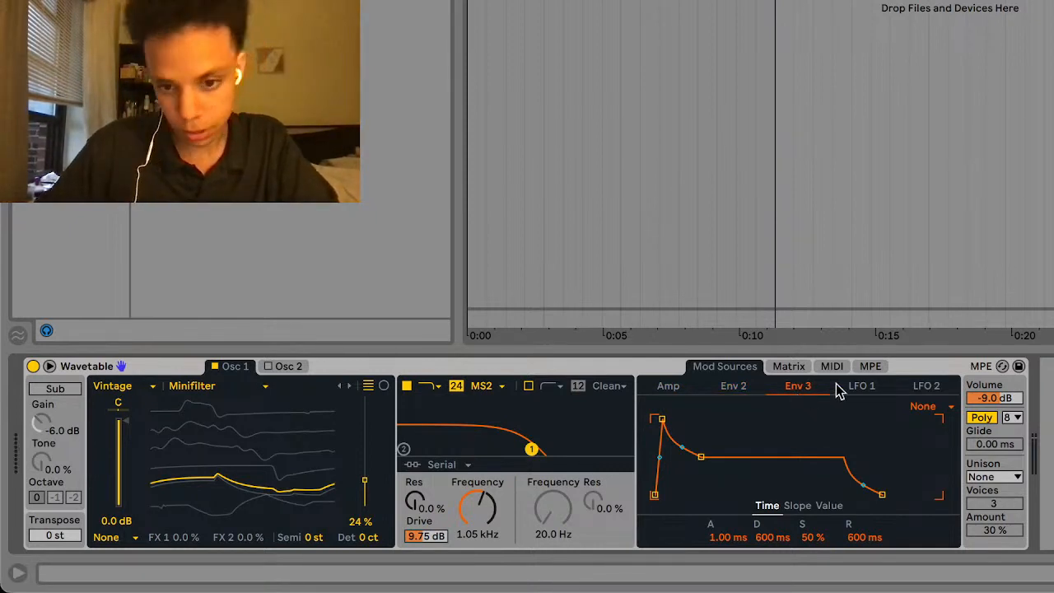
{"action": "left_click", "coordinate": [861, 391]}
{"action": "left_click", "coordinate": [915, 391]}
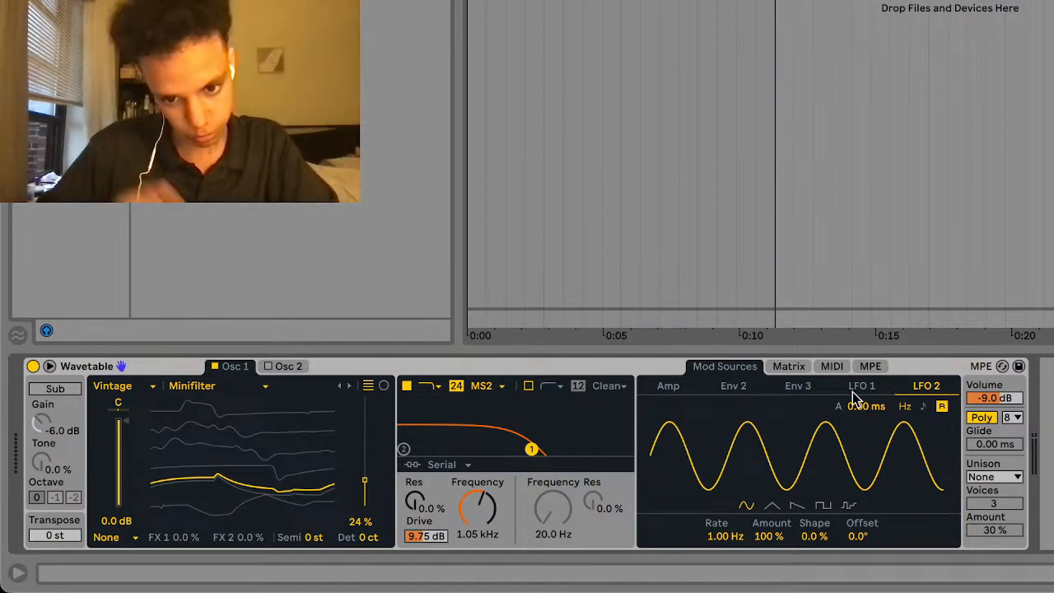
{"action": "left_click", "coordinate": [663, 392]}
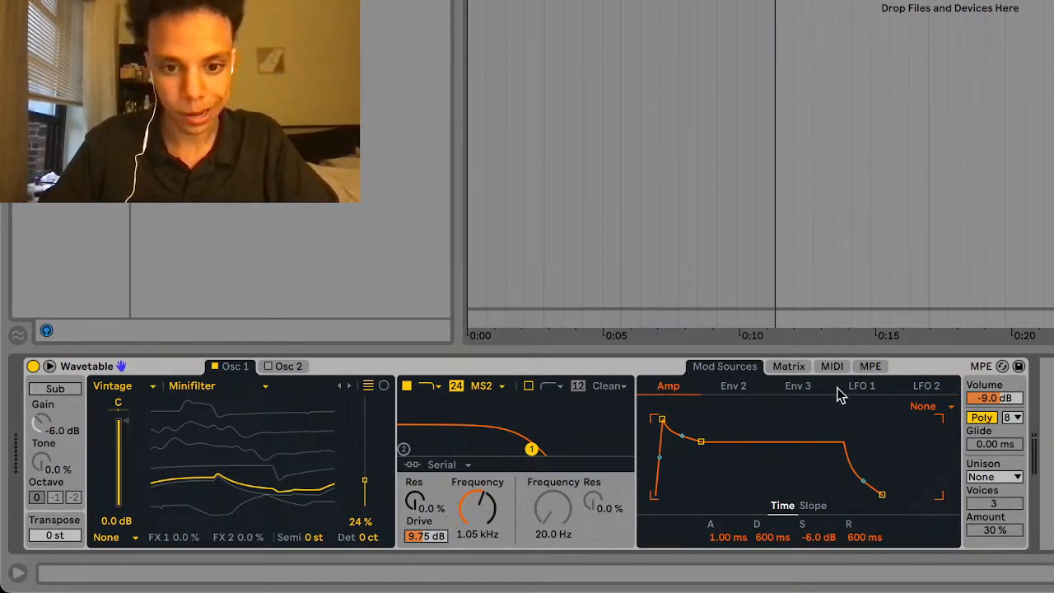
{"action": "left_click", "coordinate": [735, 394]}
{"action": "left_click", "coordinate": [787, 393]}
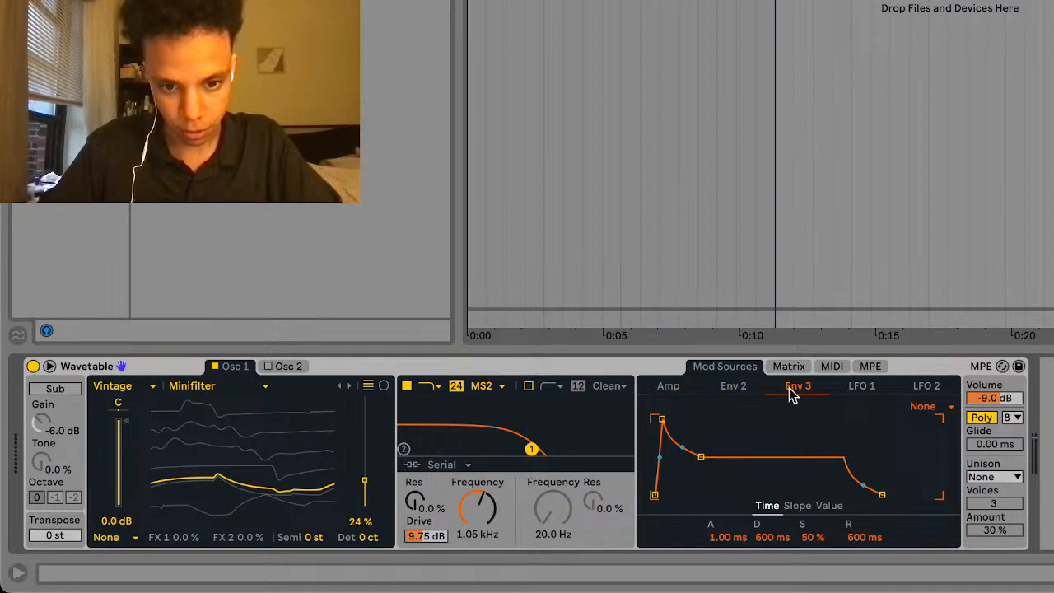
{"action": "left_click", "coordinate": [674, 395]}
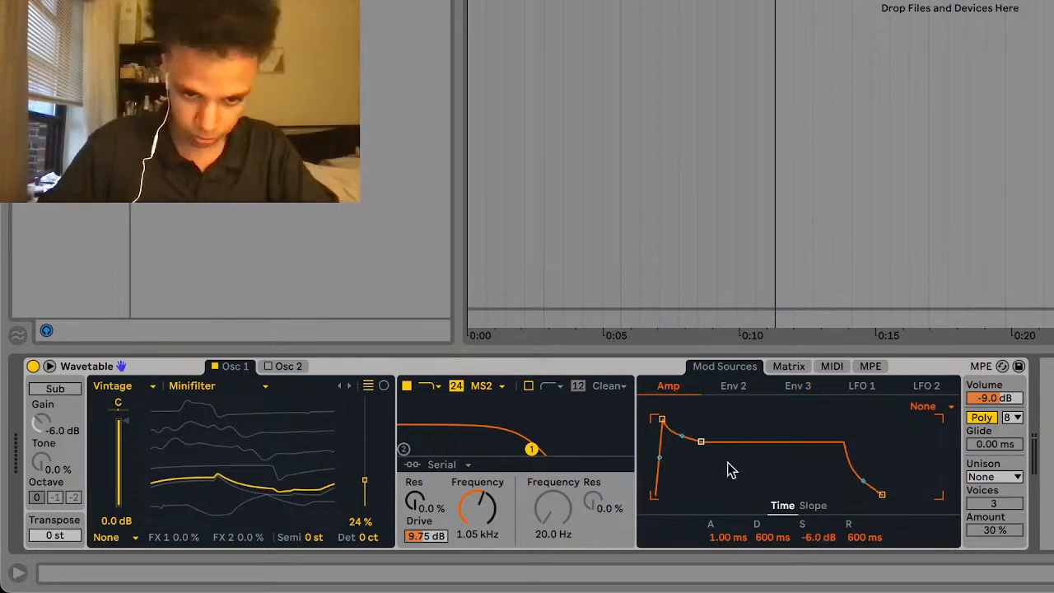
- Try a raised start level and 419 ms attack on Env 2, then restore the start level and set the attack to 0.00 ms
{"action": "left_click", "coordinate": [734, 385]}
{"action": "left_click_drag", "start_coordinate": [655, 495], "coordinate": [655, 458]}
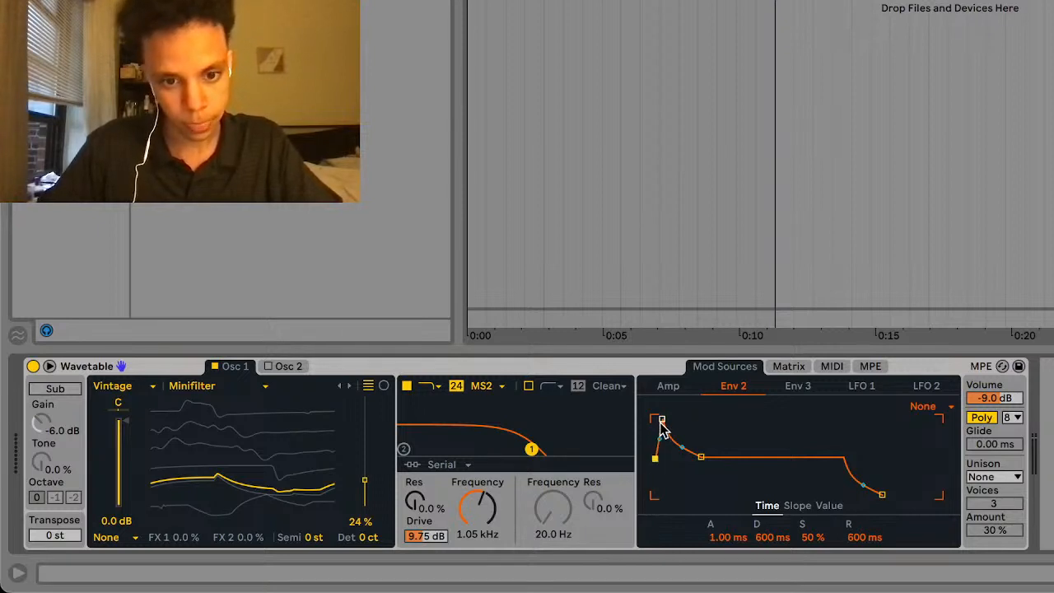
{"action": "left_click_drag", "start_coordinate": [661, 419], "coordinate": [688, 419]}
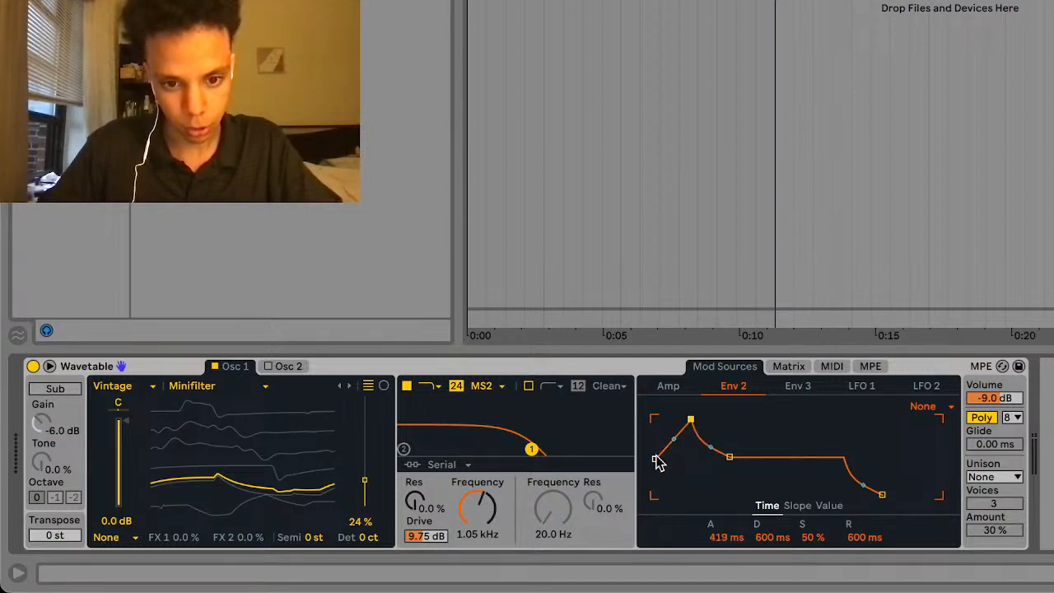
{"action": "left_click_drag", "start_coordinate": [655, 458], "coordinate": [656, 497]}
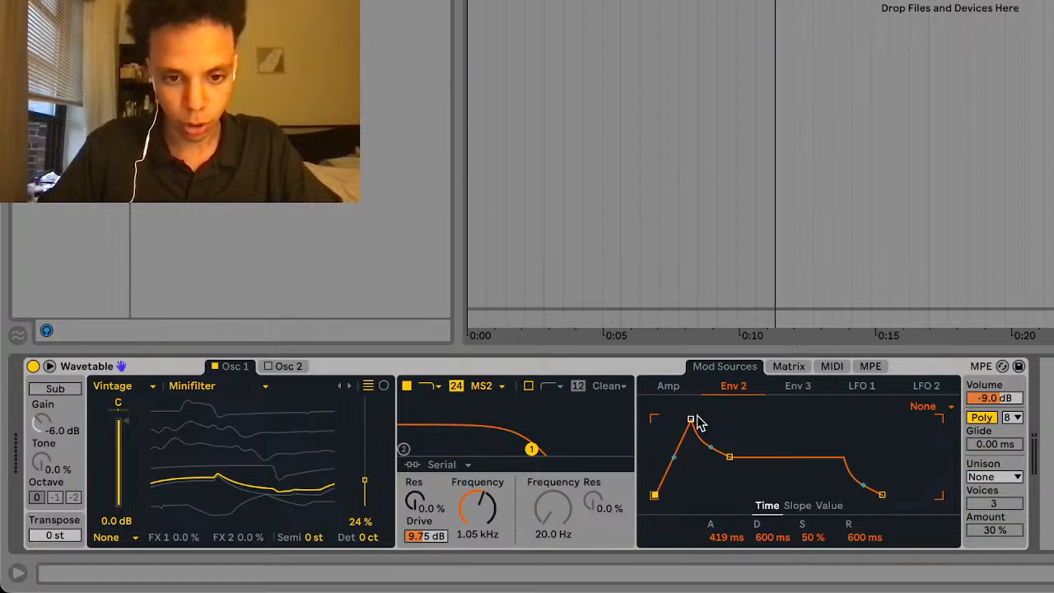
{"action": "left_click_drag", "start_coordinate": [691, 420], "coordinate": [655, 419]}
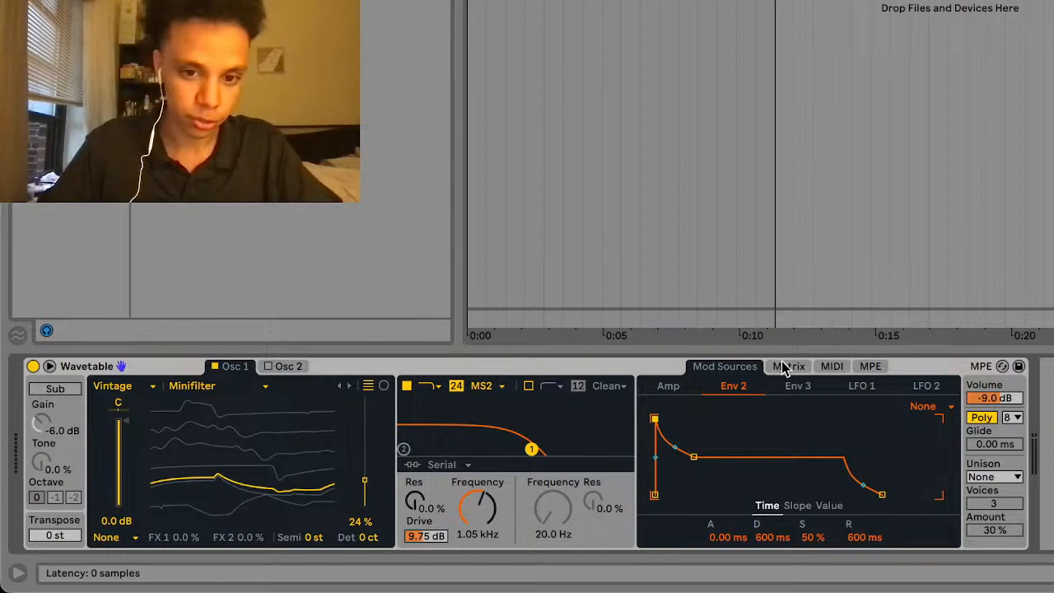
- Try LFO 1's triangle, saw, square and random waveforms, then use the sine at a rate of 1.15 Hz
{"action": "left_click", "coordinate": [860, 387]}
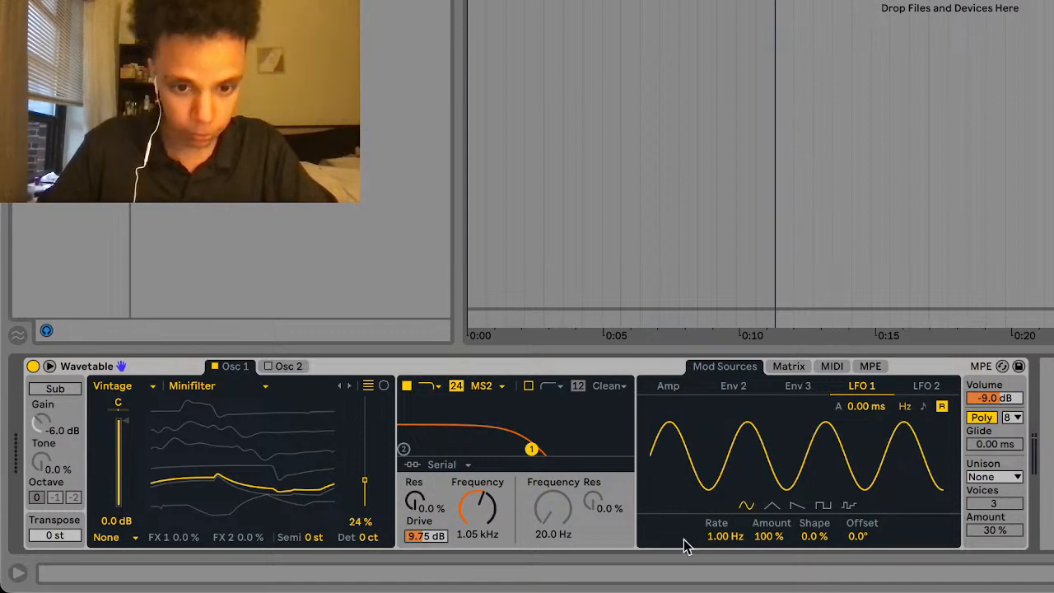
{"action": "left_click", "coordinate": [769, 508]}
{"action": "left_click", "coordinate": [796, 507]}
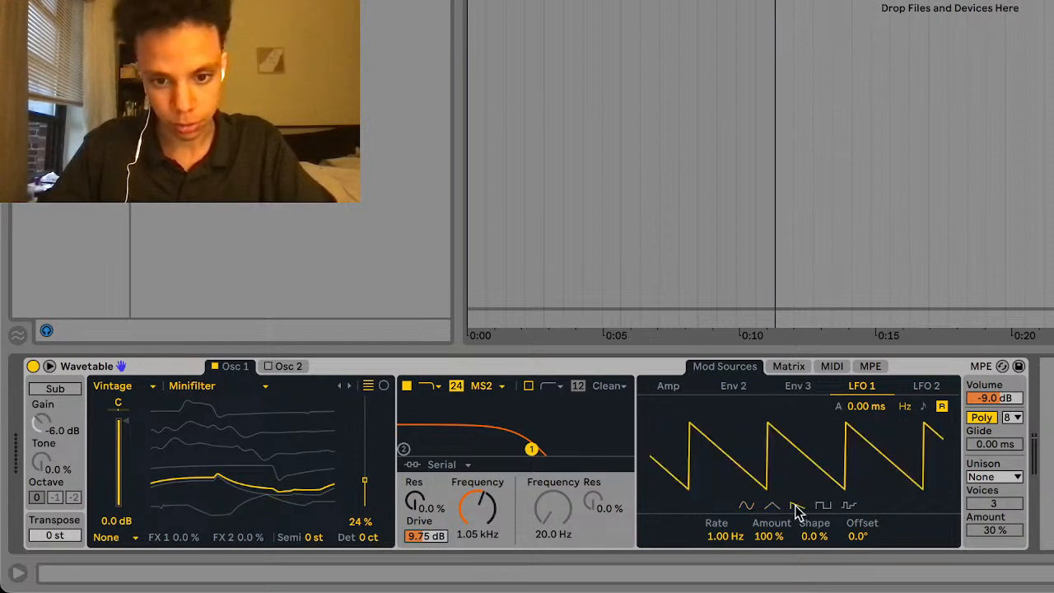
{"action": "left_click", "coordinate": [824, 508]}
{"action": "left_click", "coordinate": [850, 507]}
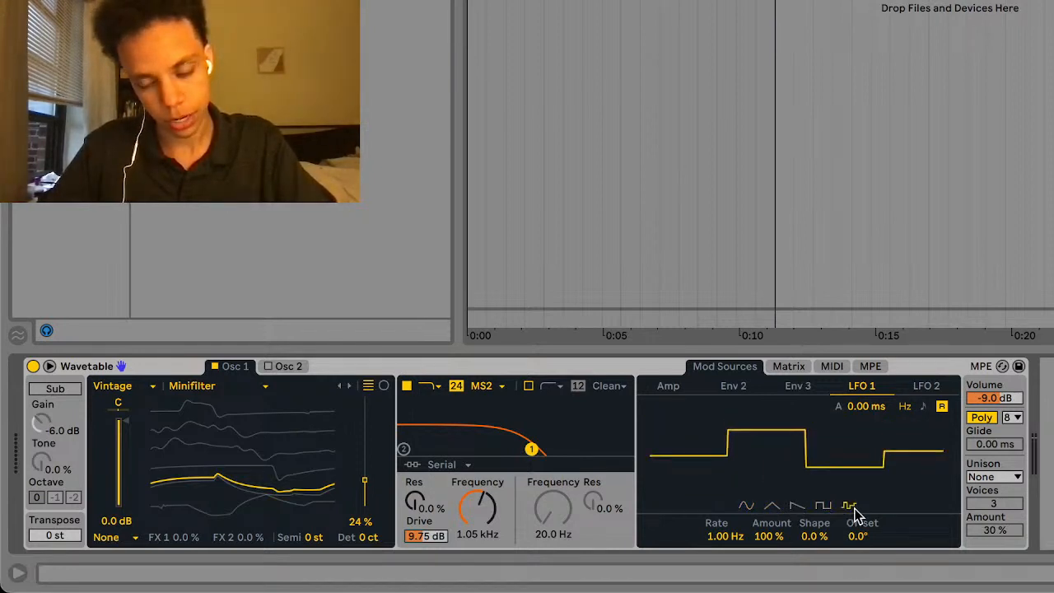
{"action": "mouse_move", "coordinate": [710, 537]}
{"action": "left_mouse_down"}
{"action": "mouse_move", "coordinate": [710, 504]}
{"action": "mouse_move", "coordinate": [710, 590]}
{"action": "mouse_move", "coordinate": [713, 536]}
{"action": "left_mouse_up"}
{"action": "left_click", "coordinate": [746, 506]}
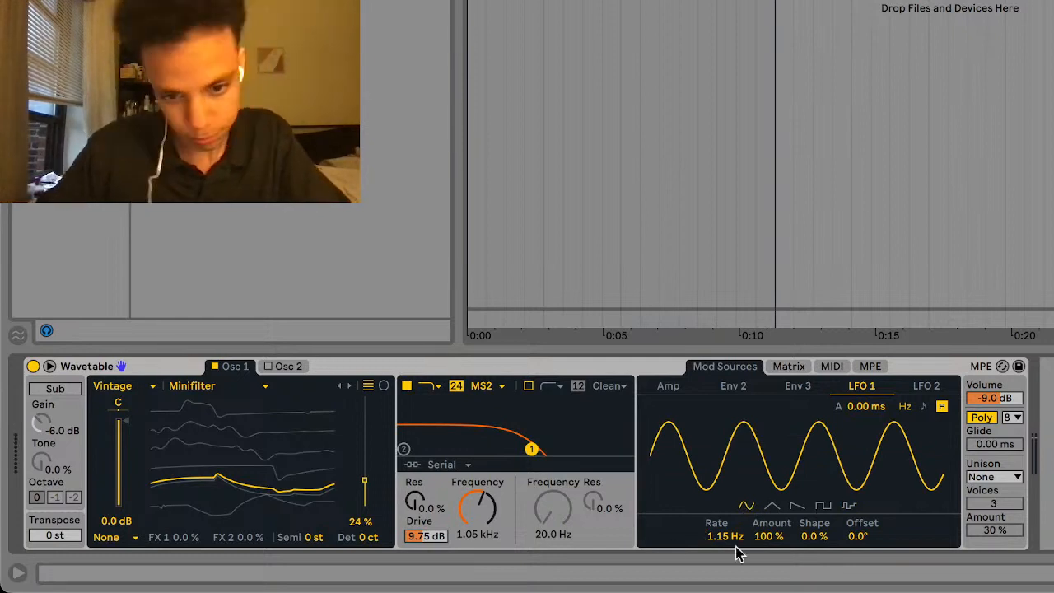
- Try out LFO 1's amount, shape and offset, returning them to 100%, 0.0% and 0.0°
{"action": "mouse_move", "coordinate": [759, 546]}
{"action": "left_mouse_down"}
{"action": "mouse_move", "coordinate": [759, 584]}
{"action": "mouse_move", "coordinate": [760, 535]}
{"action": "left_mouse_up"}
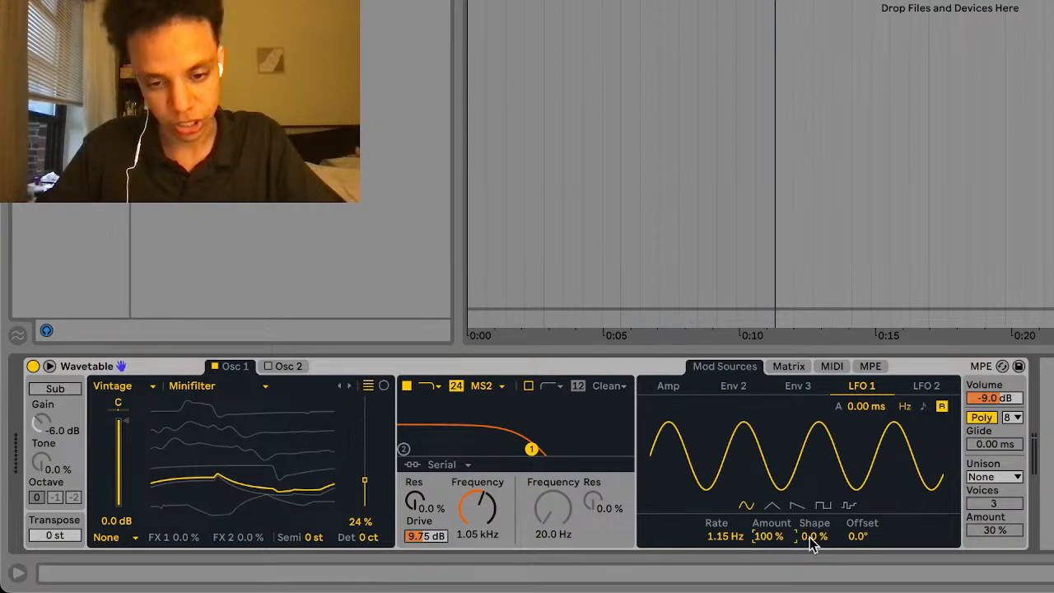
{"action": "mouse_move", "coordinate": [812, 543]}
{"action": "left_mouse_down"}
{"action": "mouse_move", "coordinate": [812, 469]}
{"action": "mouse_move", "coordinate": [812, 560]}
{"action": "mouse_move", "coordinate": [813, 543]}
{"action": "left_mouse_up"}
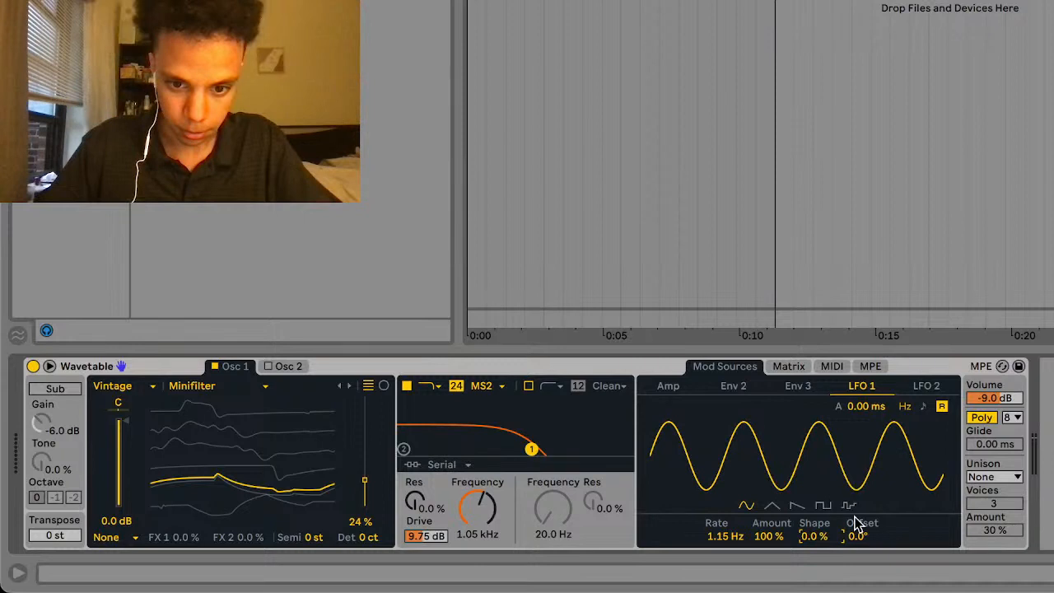
{"action": "mouse_move", "coordinate": [856, 524]}
{"action": "left_mouse_down"}
{"action": "mouse_move", "coordinate": [856, 445]}
{"action": "mouse_move", "coordinate": [856, 527]}
{"action": "left_mouse_up"}
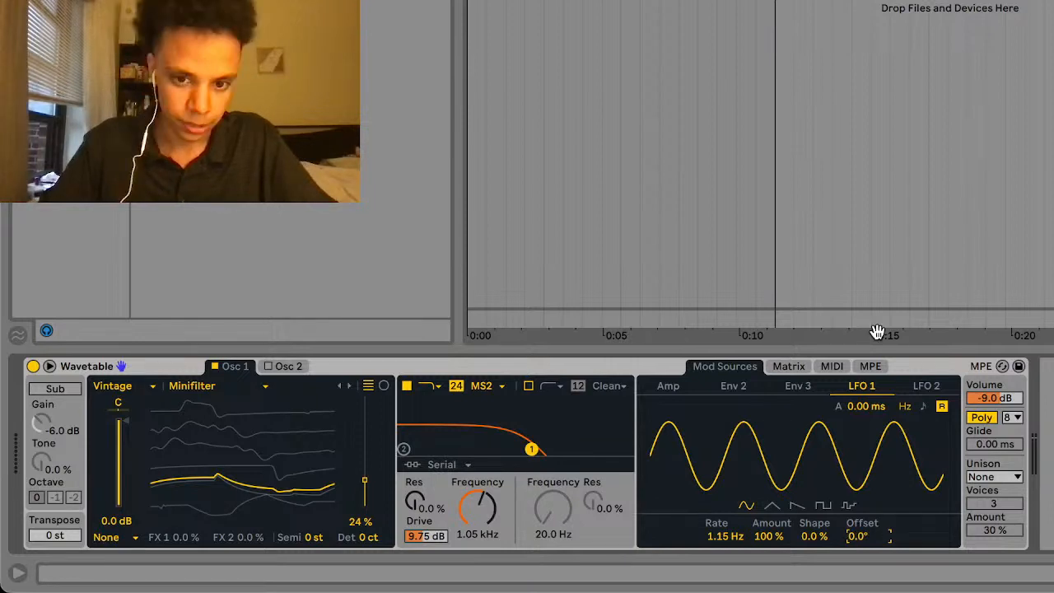
- Try modulating Pitch with LFO 1 in the modulation matrix at 8.2 and 1.5, and reset the amount
{"action": "left_click", "coordinate": [789, 367]}
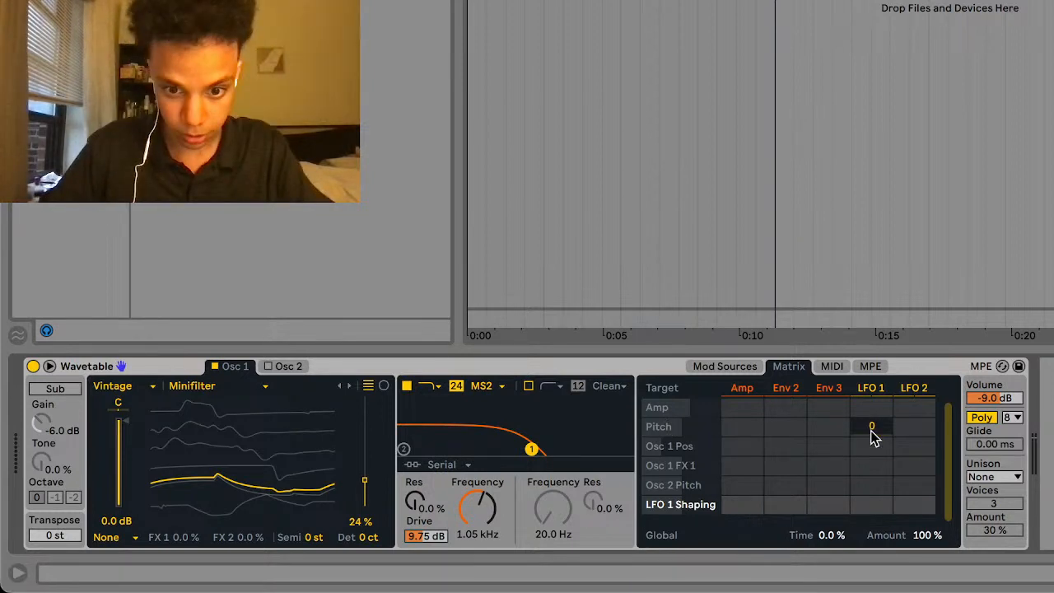
{"action": "left_click_drag", "start_coordinate": [873, 436], "coordinate": [873, 435]}
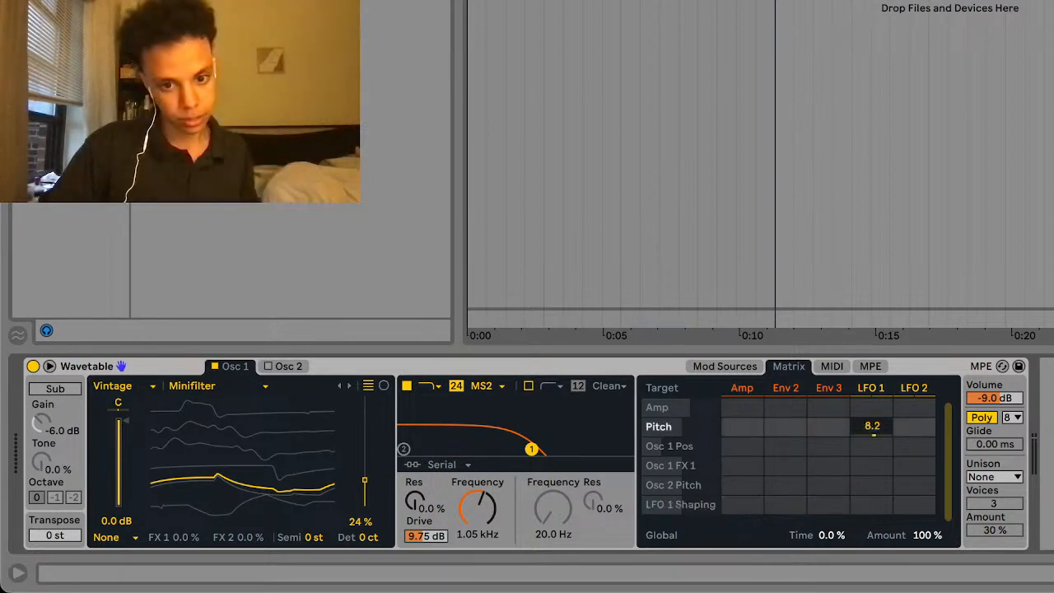
{"action": "mouse_move", "coordinate": [873, 439]}
{"action": "left_mouse_down"}
{"action": "mouse_move", "coordinate": [873, 403]}
{"action": "mouse_move", "coordinate": [873, 482]}
{"action": "mouse_move", "coordinate": [875, 439]}
{"action": "left_mouse_up"}
{"action": "double_click", "coordinate": [874, 439]}
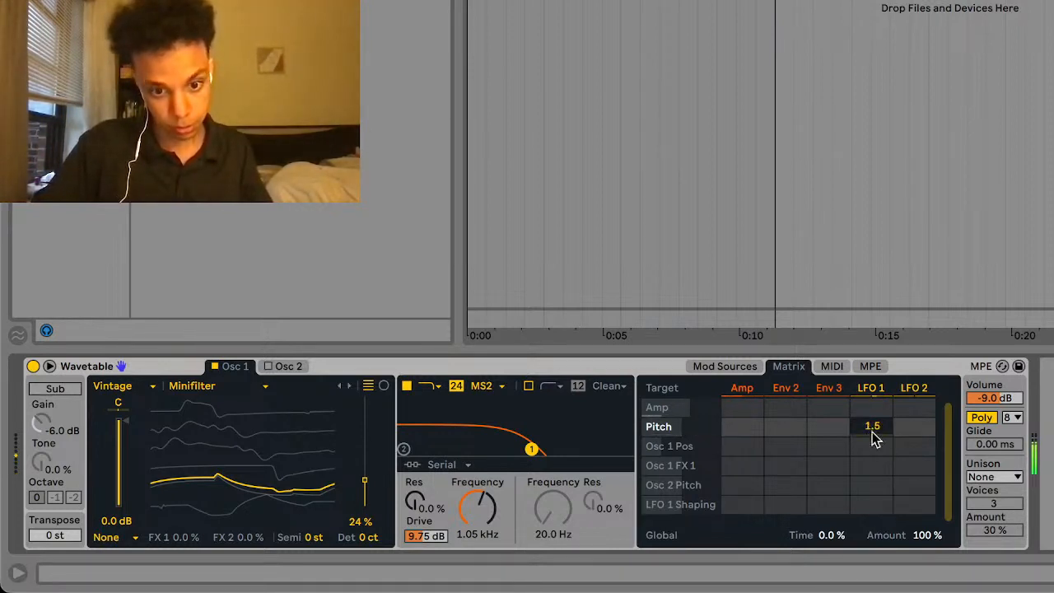
{"action": "double_click", "coordinate": [875, 439]}
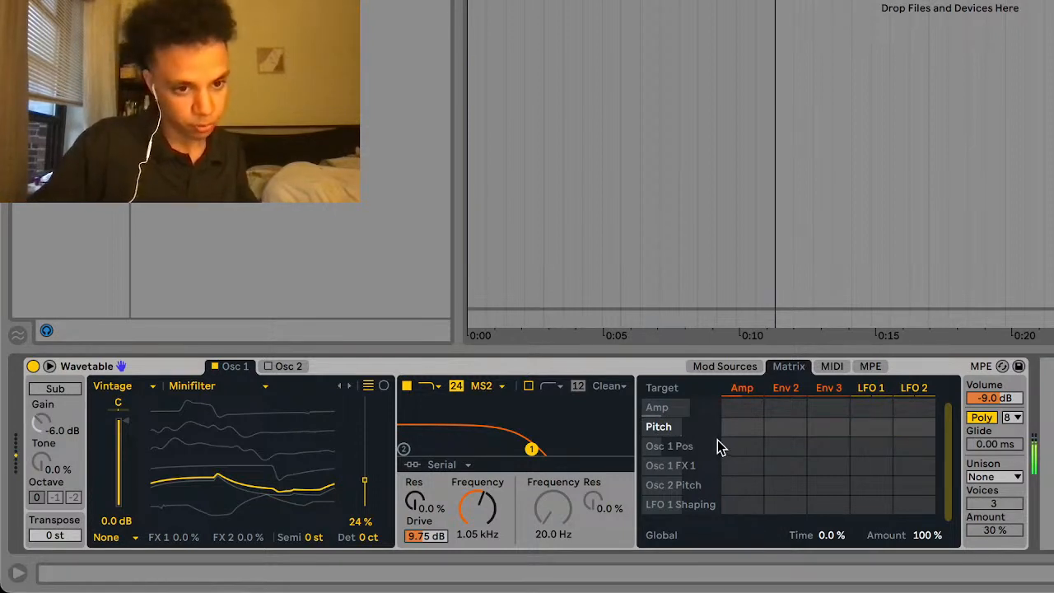
- Enable oscillator 2 and modulate its pitch with LFO 1 by 0.4 in the modulation matrix
{"action": "left_click", "coordinate": [288, 367]}
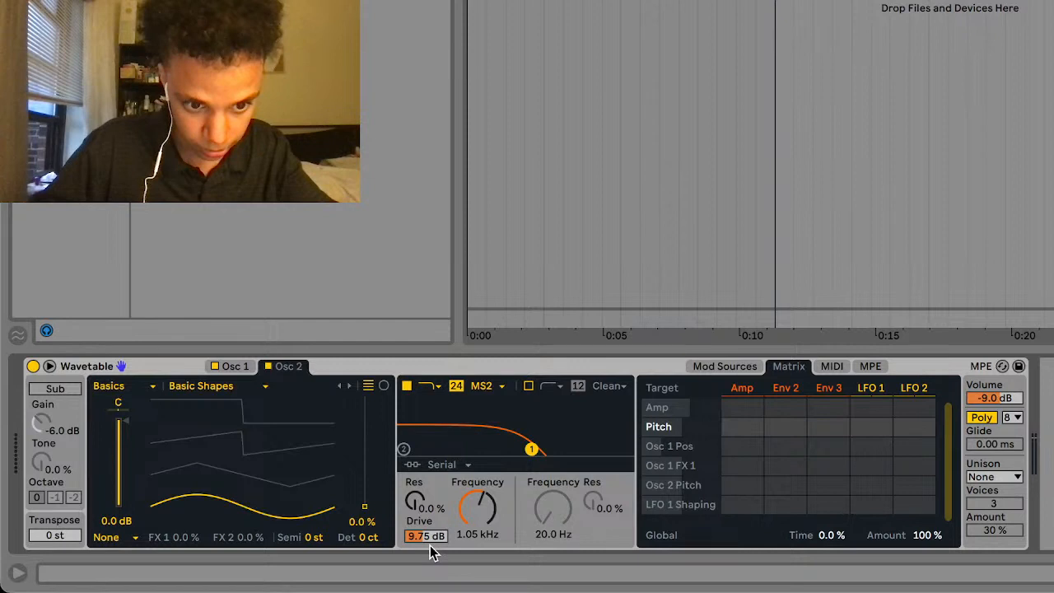
{"action": "left_click", "coordinate": [370, 540]}
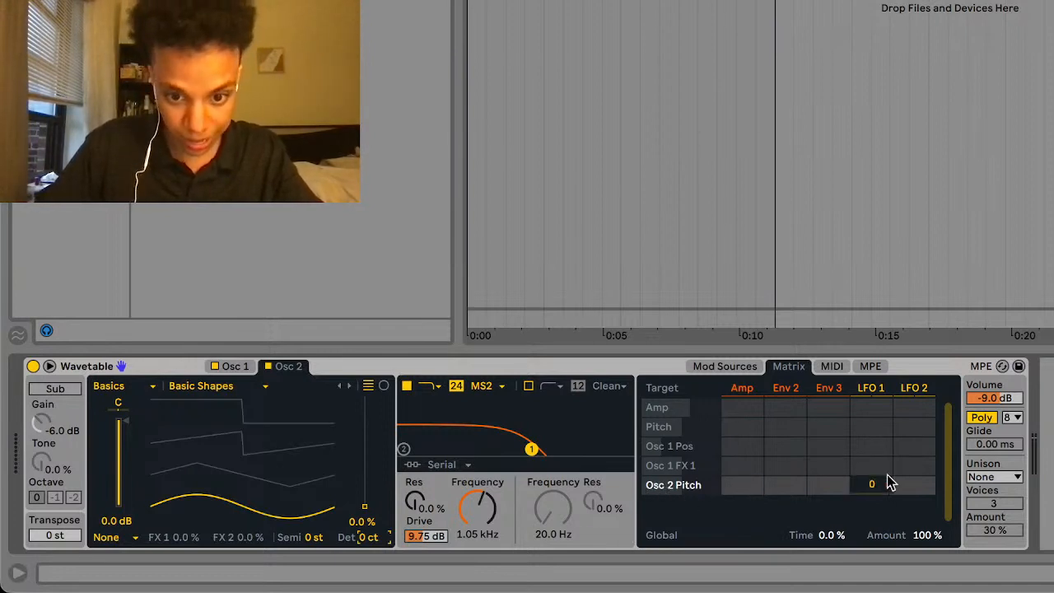
{"action": "left_click", "coordinate": [860, 489]}
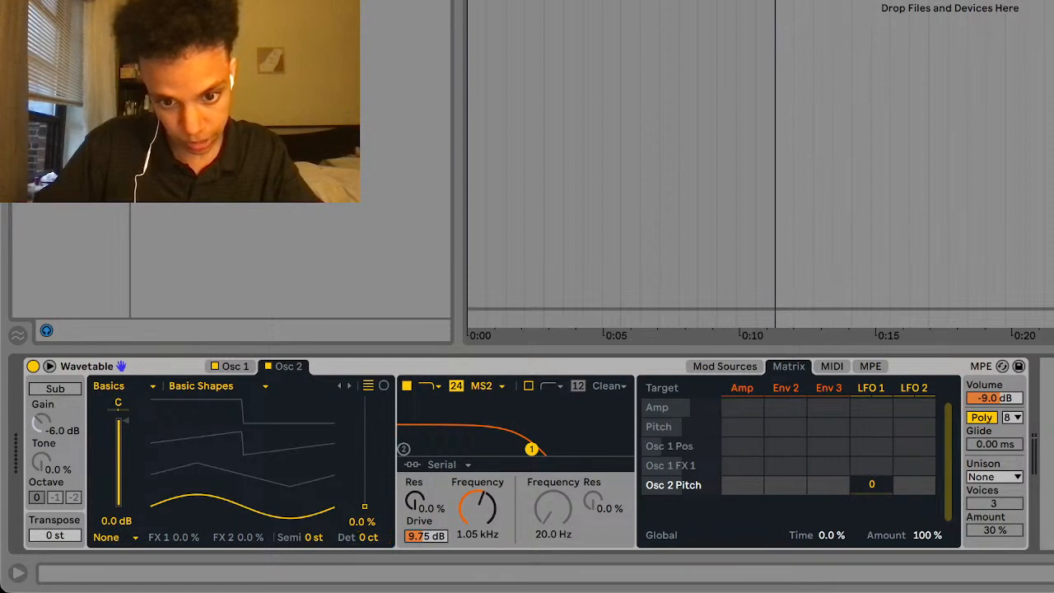
{"action": "left_click_drag", "start_coordinate": [864, 488], "coordinate": [863, 471]}
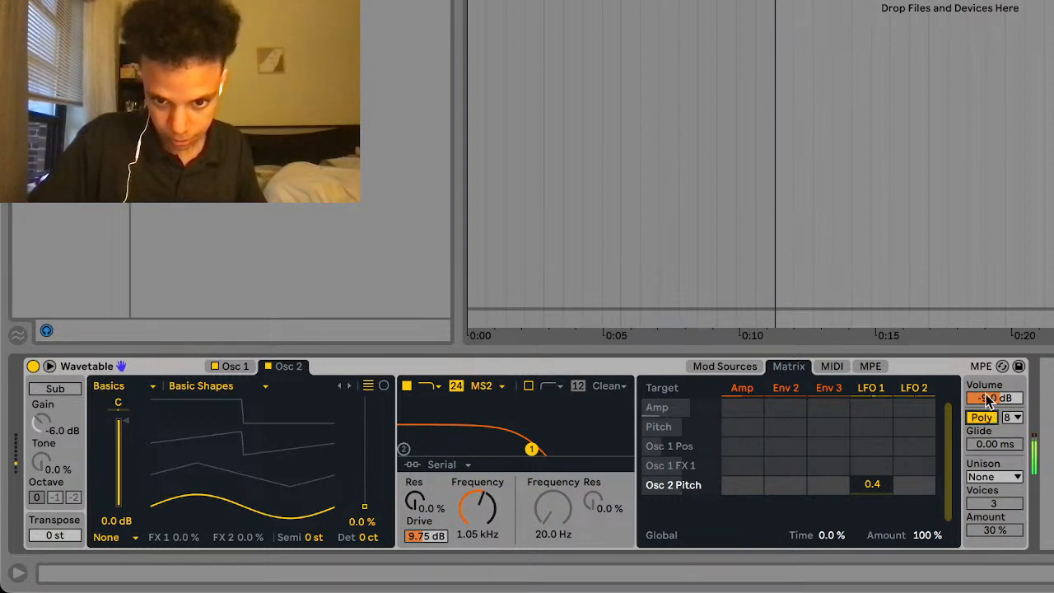
- Lower the synth's volume to -16 dB and set oscillator 2's wavetable position to 100%
{"action": "left_click_drag", "start_coordinate": [992, 397], "coordinate": [992, 412]}
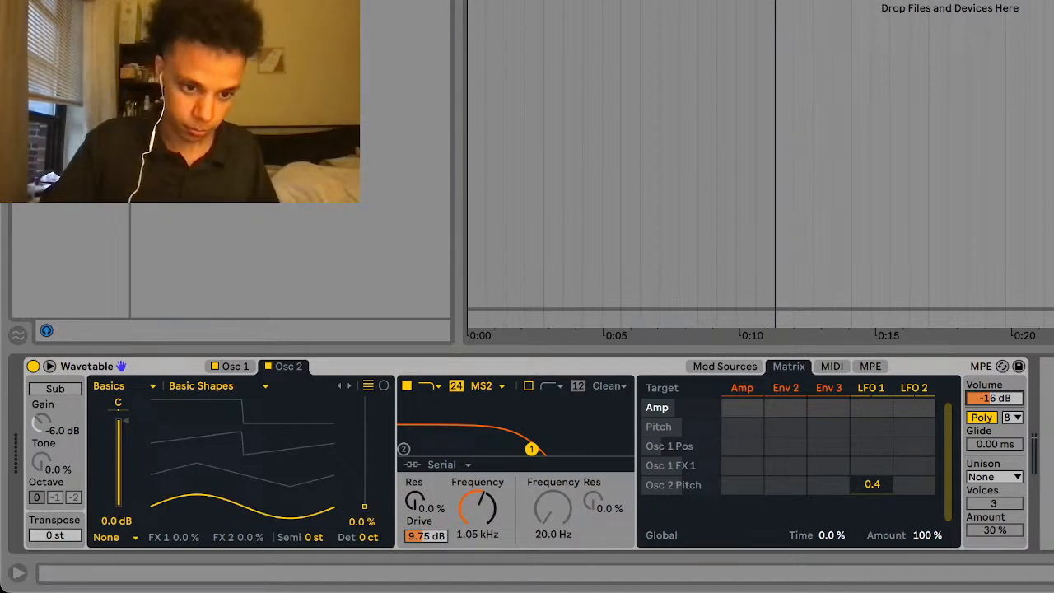
{"action": "left_click_drag", "start_coordinate": [365, 506], "coordinate": [365, 397]}
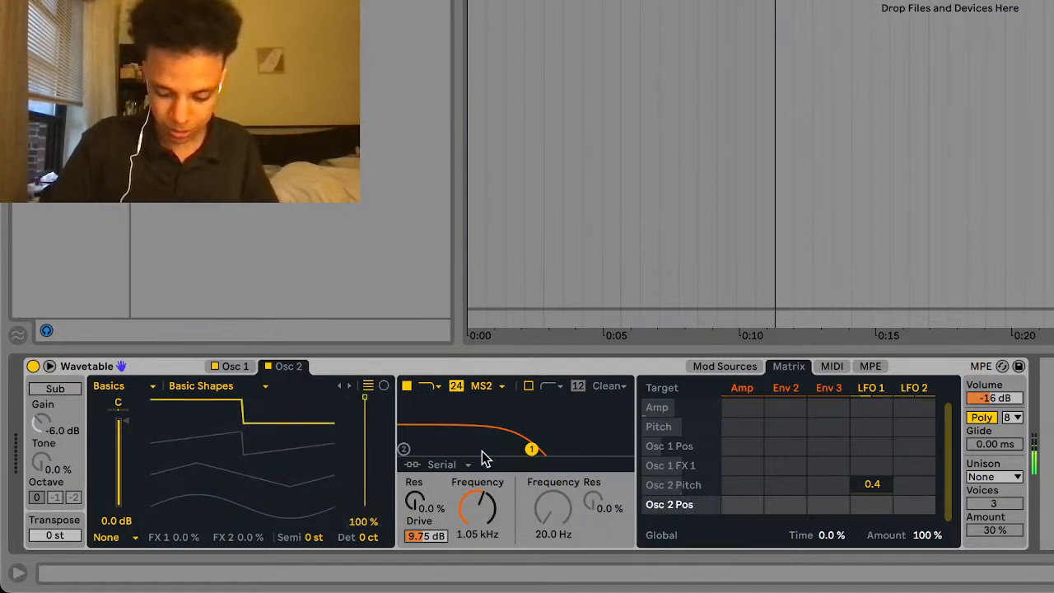
- Reset LFO 1's modulation of oscillator 2's pitch and modulate filter 1's frequency with Env 2 by 17
{"action": "double_click", "coordinate": [864, 488]}
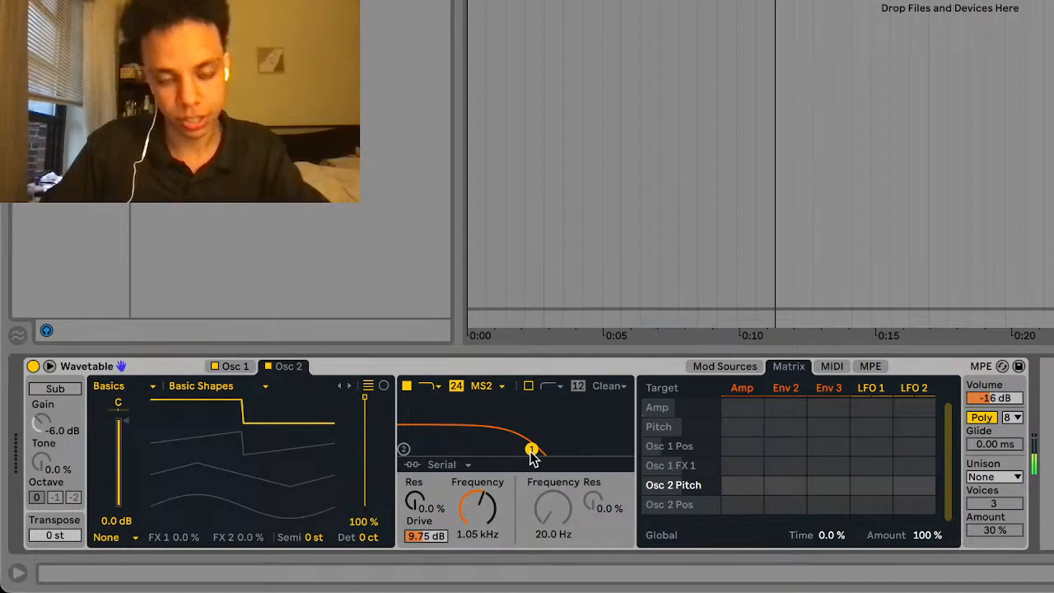
{"action": "left_click", "coordinate": [486, 536]}
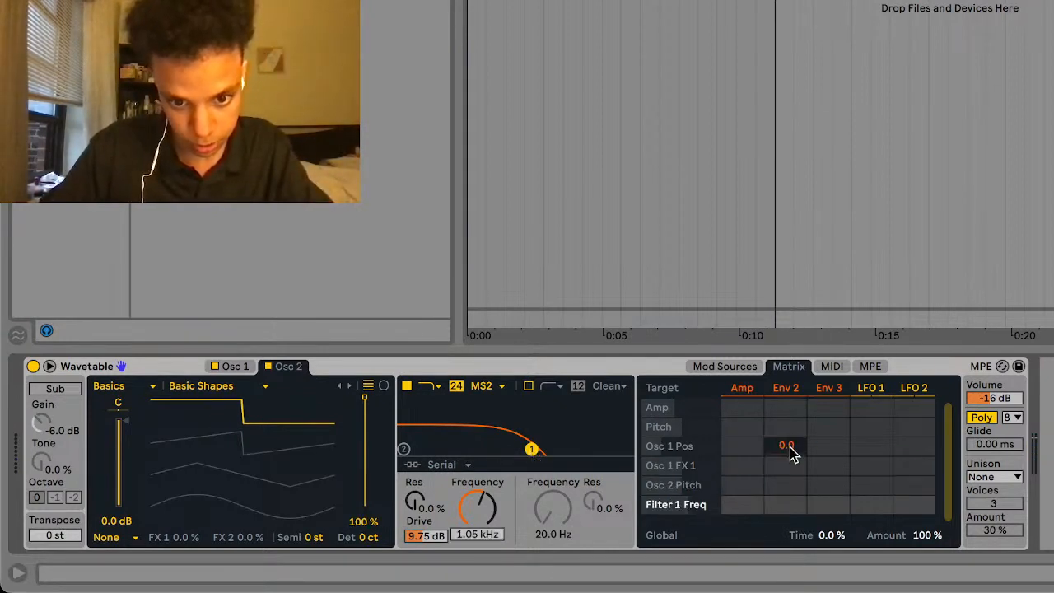
{"action": "left_click", "coordinate": [786, 505]}
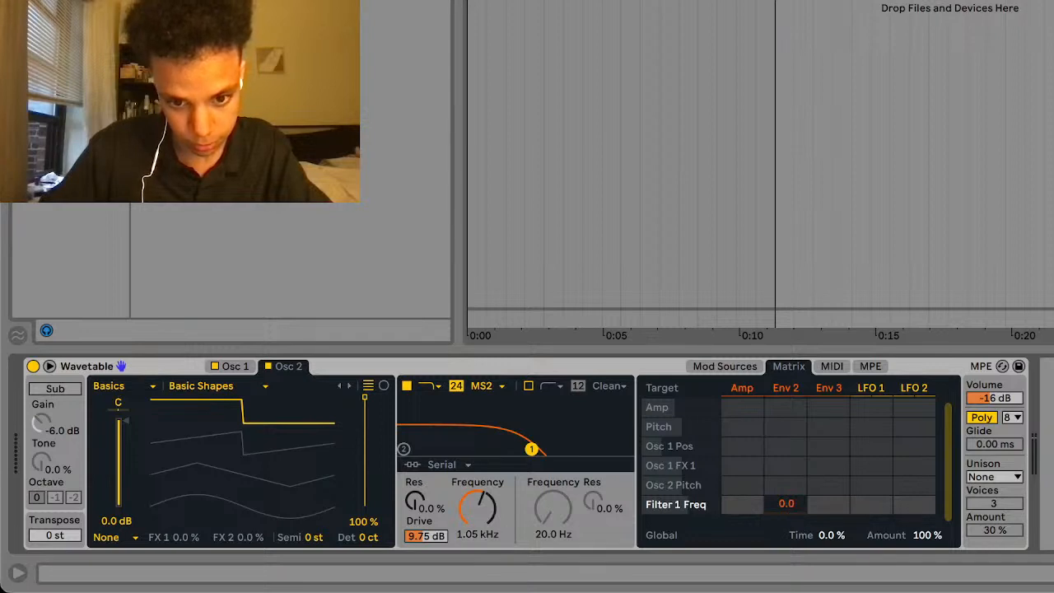
{"action": "left_click_drag", "start_coordinate": [787, 504], "coordinate": [787, 495]}
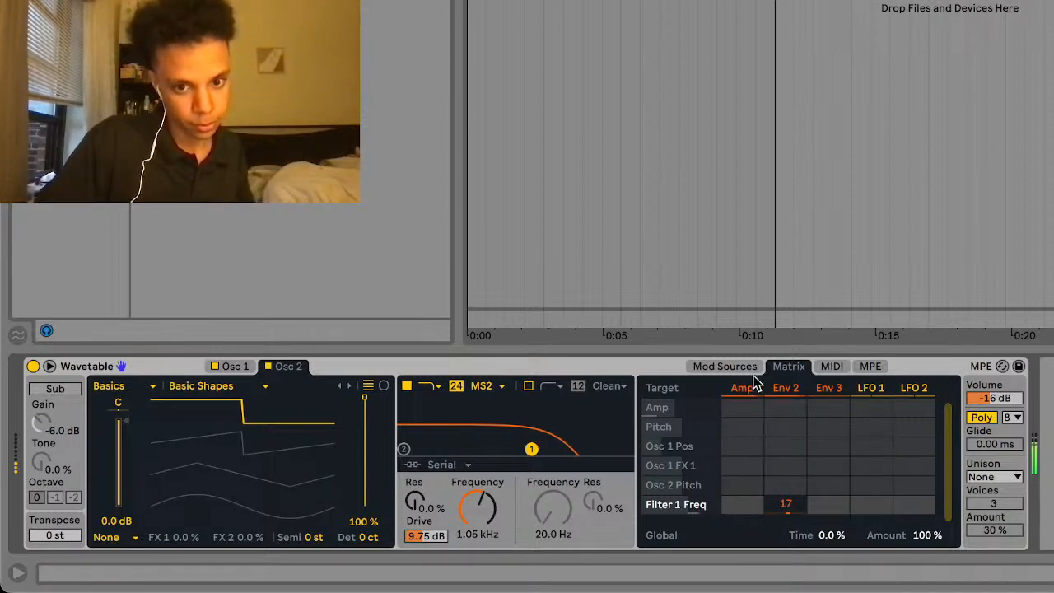
- Shape Env 2 with a 36.4 ms attack, 173 ms decay and 23% sustain
{"action": "left_click", "coordinate": [733, 367]}
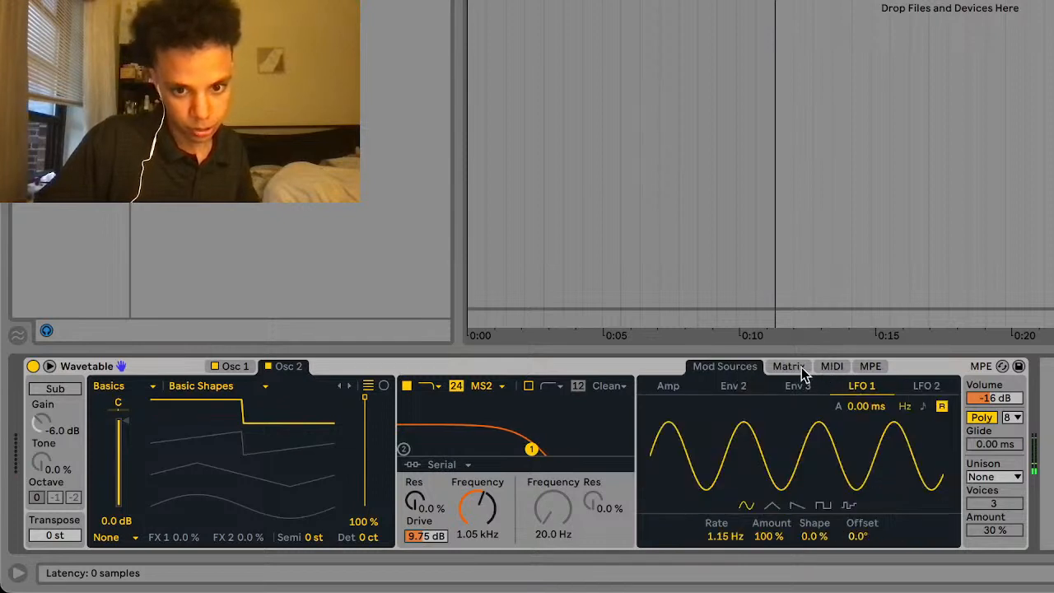
{"action": "left_click", "coordinate": [733, 387]}
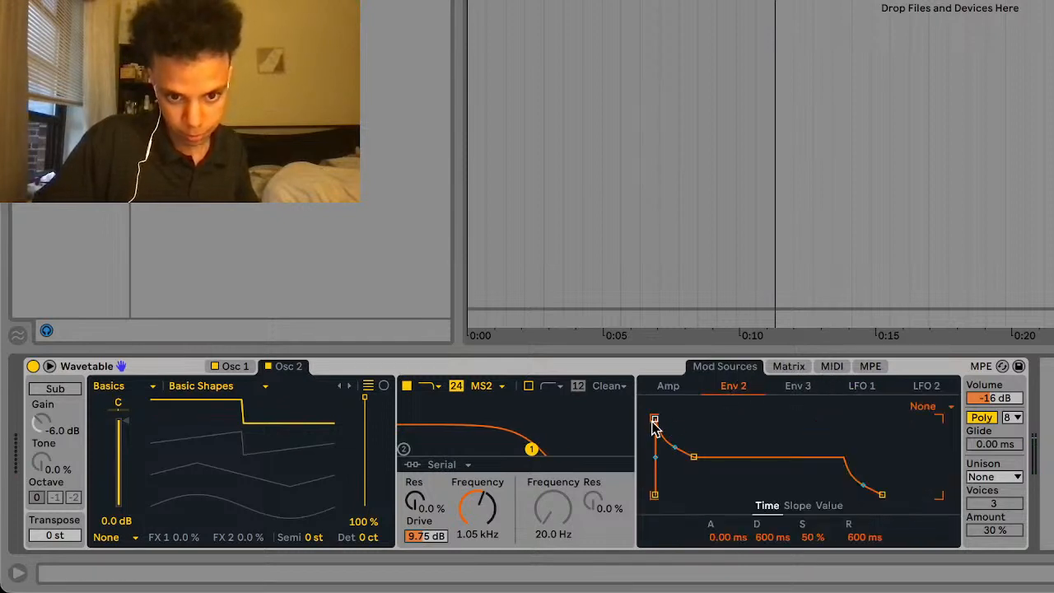
{"action": "mouse_move", "coordinate": [655, 420]}
{"action": "left_mouse_down"}
{"action": "mouse_move", "coordinate": [701, 420]}
{"action": "mouse_move", "coordinate": [673, 420]}
{"action": "left_mouse_up"}
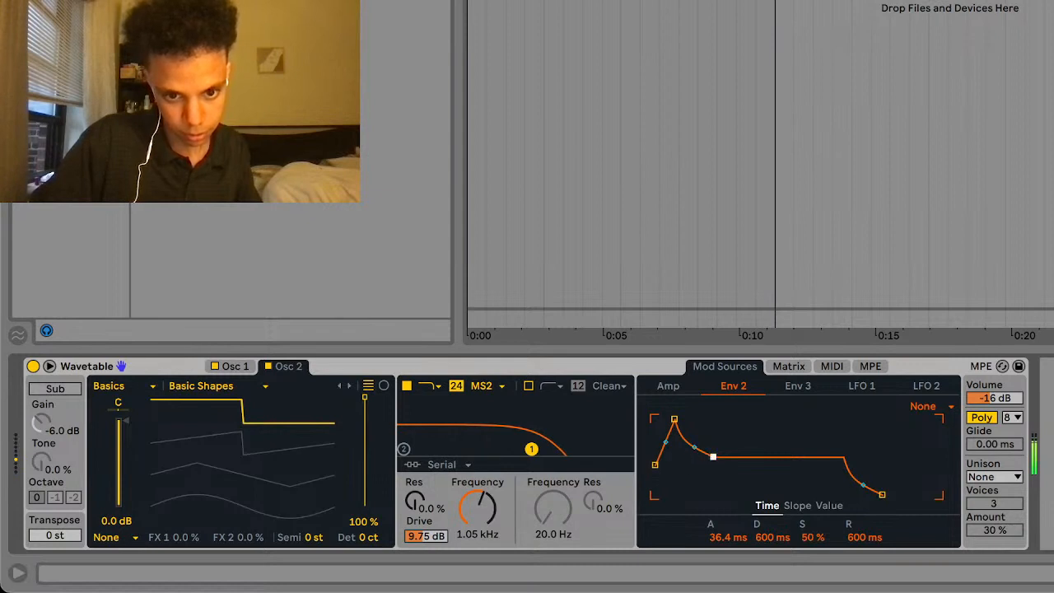
{"action": "left_click_drag", "start_coordinate": [714, 456], "coordinate": [701, 477]}
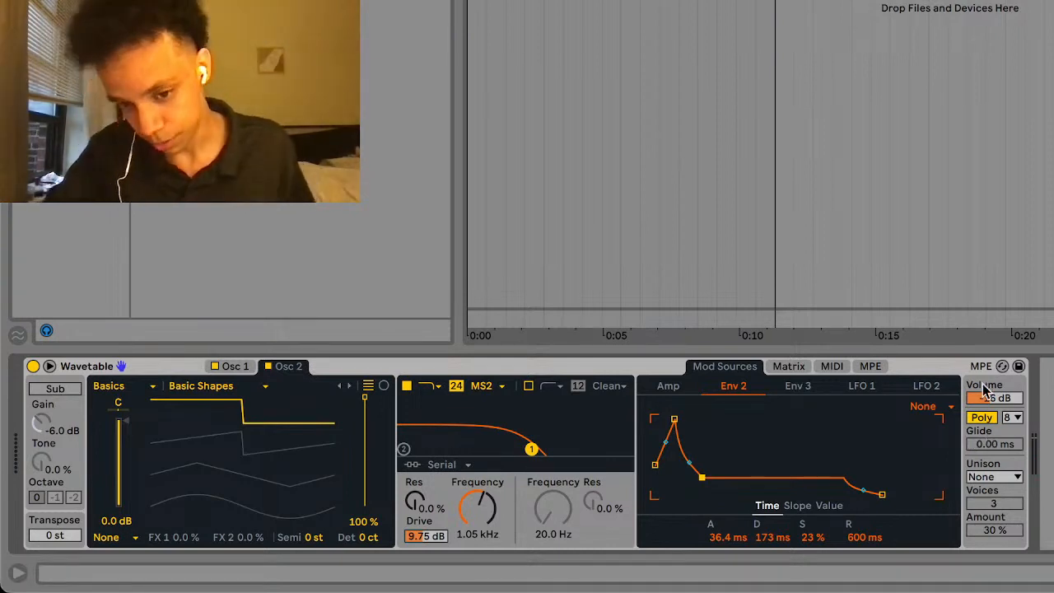
- Try Mono mode with the glide set to 52.7 ms, and return to Poly with 8 voices
{"action": "left_click", "coordinate": [992, 423]}
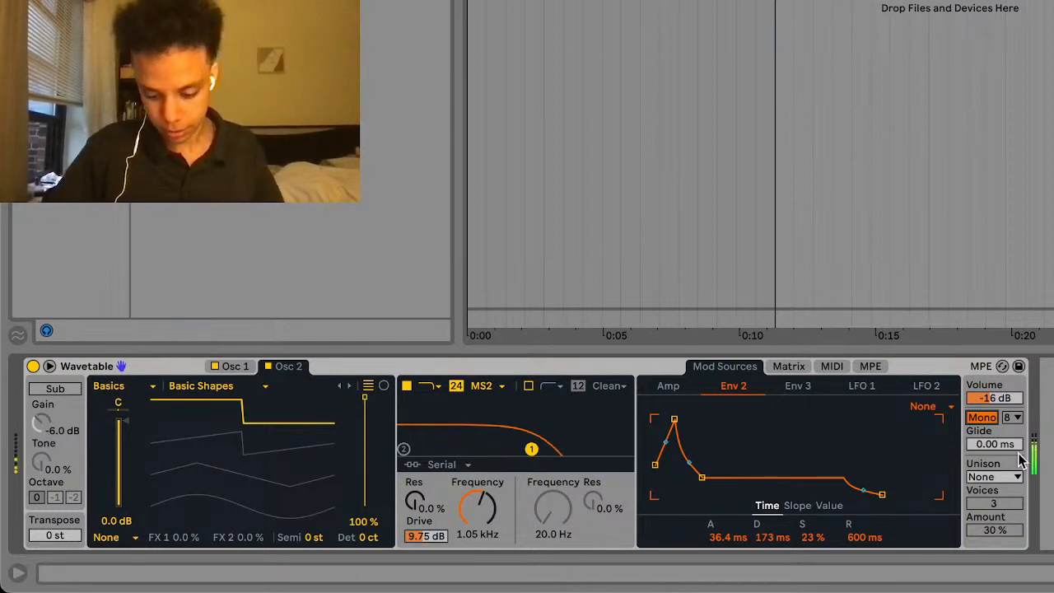
{"action": "mouse_move", "coordinate": [995, 445]}
{"action": "left_mouse_down"}
{"action": "mouse_move", "coordinate": [995, 409]}
{"action": "mouse_move", "coordinate": [986, 450]}
{"action": "left_mouse_up"}
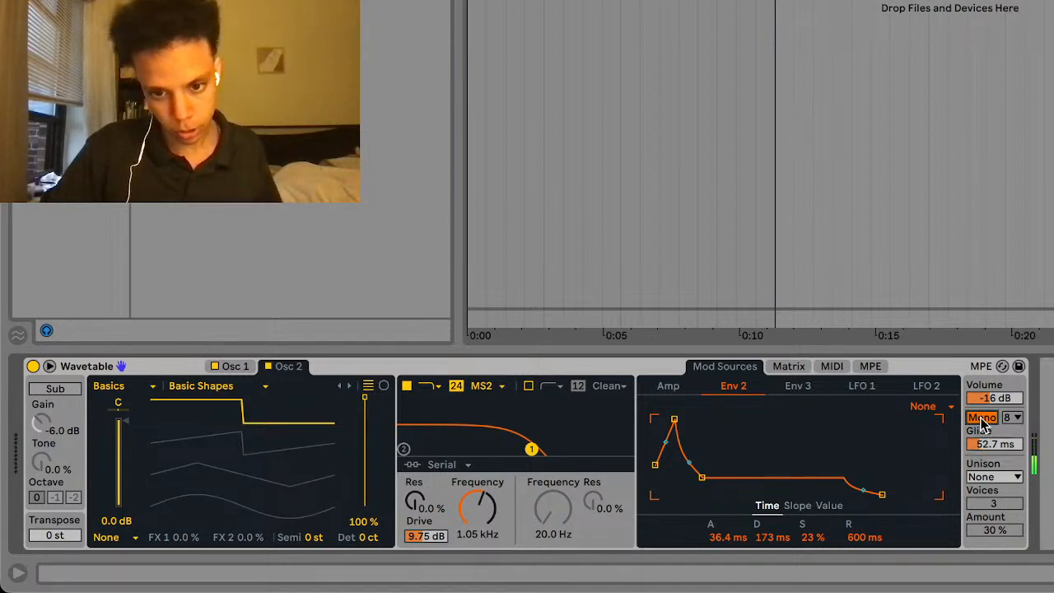
{"action": "left_click", "coordinate": [982, 418]}
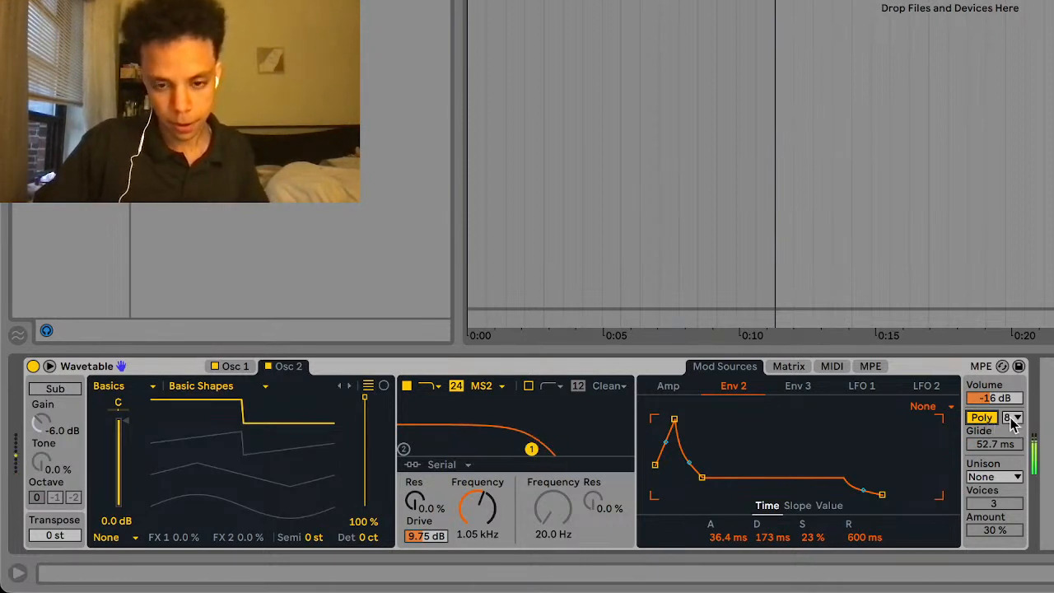
{"action": "left_click", "coordinate": [1017, 418]}
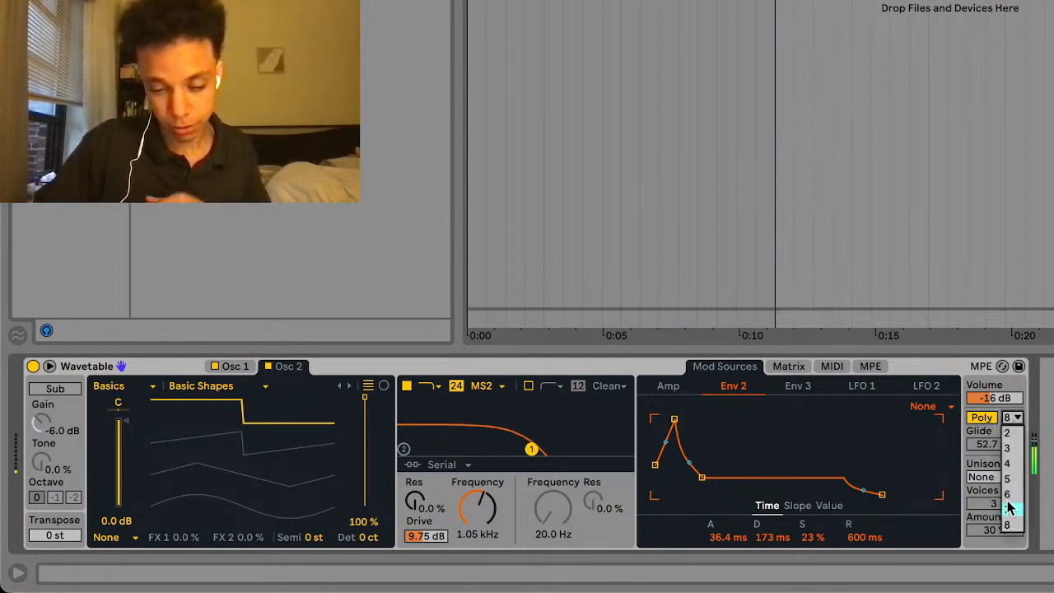
{"action": "left_click", "coordinate": [964, 442]}
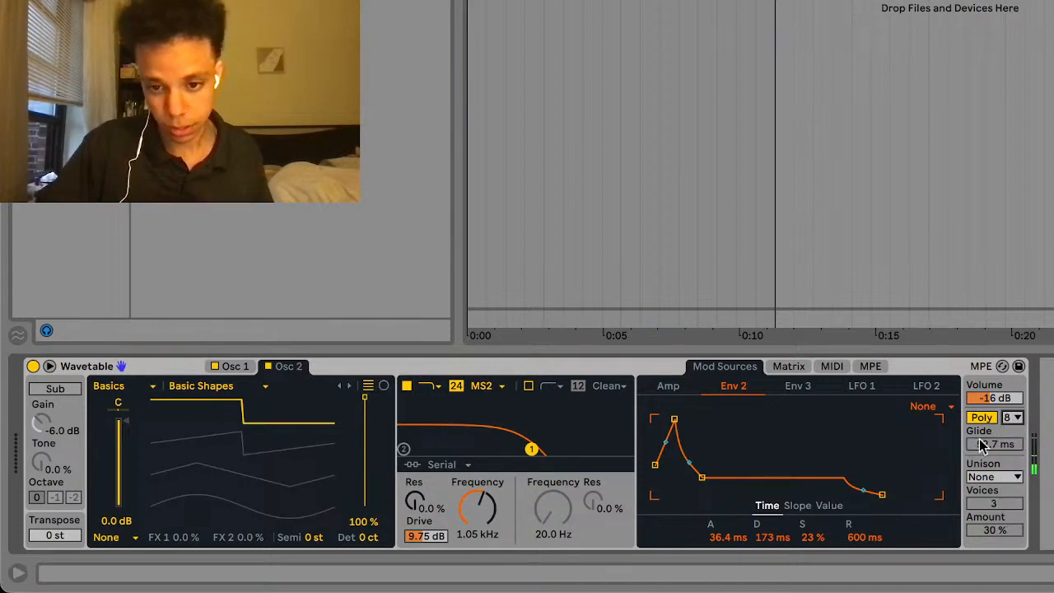
- Try Classic unison with the amount at 75% and 32%
{"action": "left_click", "coordinate": [1003, 482]}
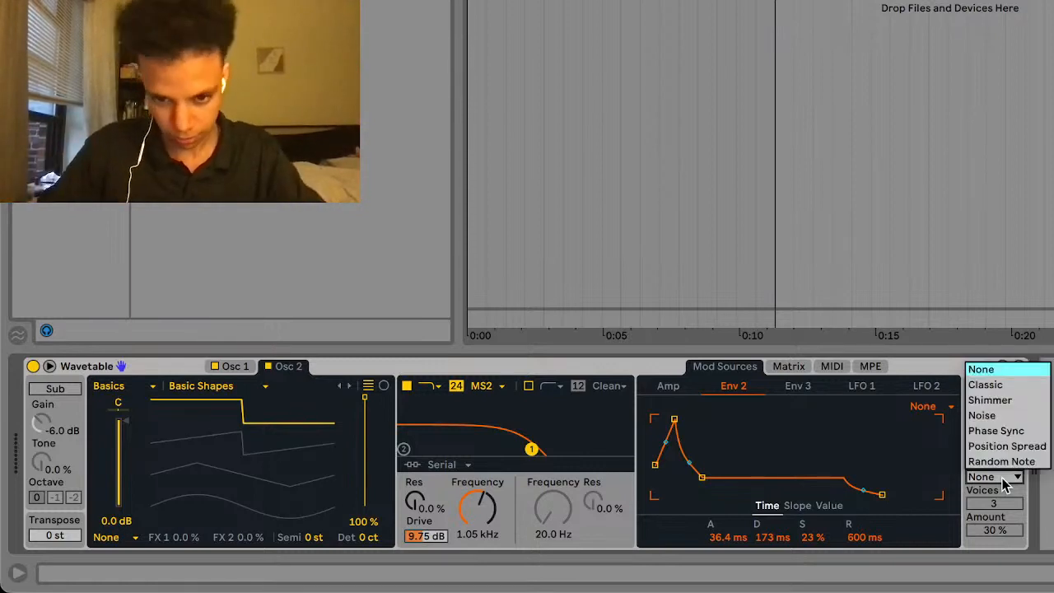
{"action": "left_click", "coordinate": [1001, 385]}
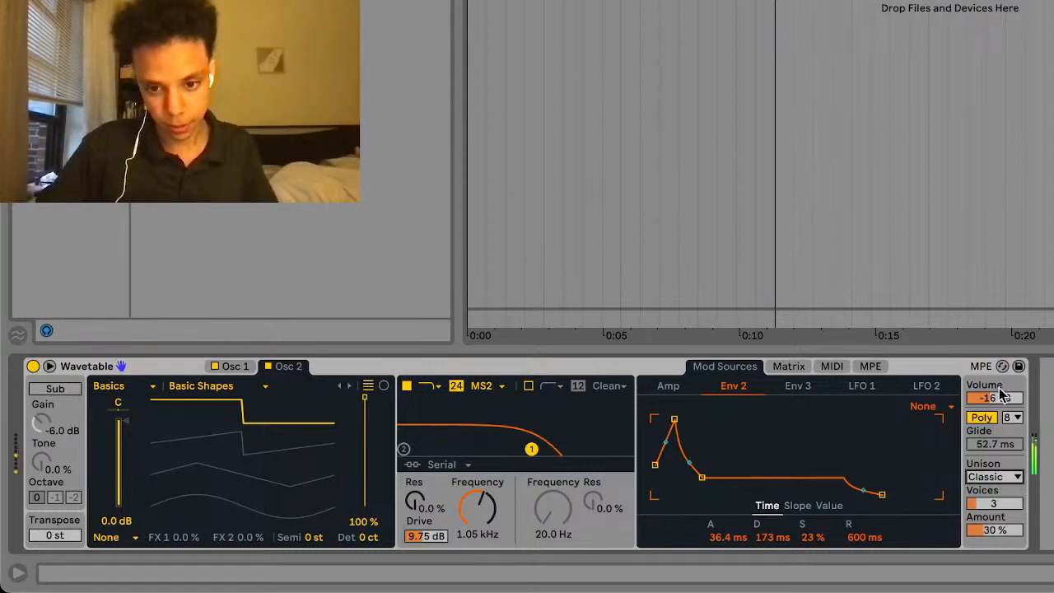
{"action": "left_click", "coordinate": [992, 532]}
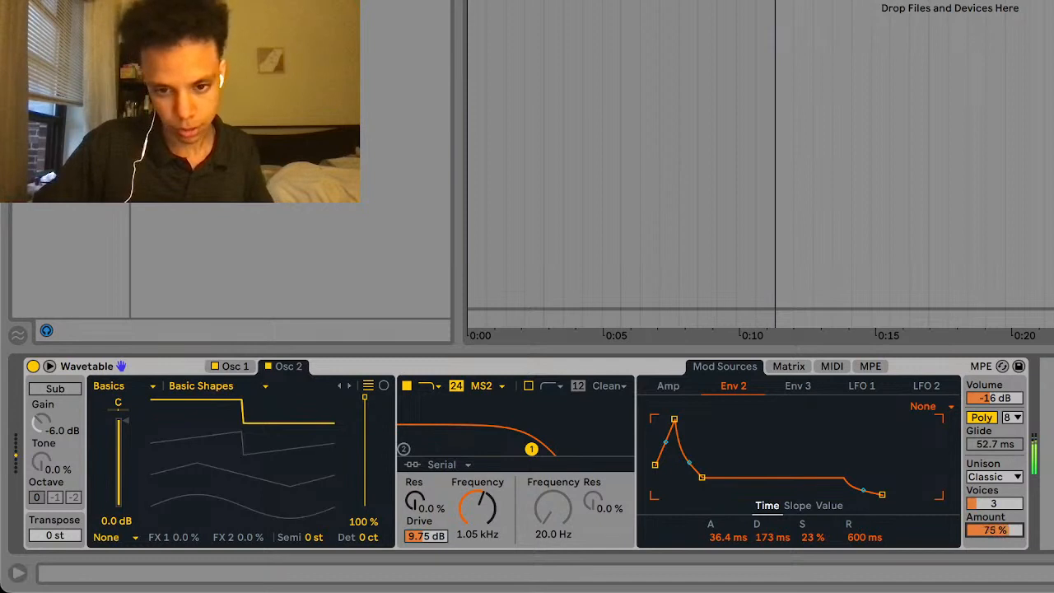
{"action": "left_click_drag", "start_coordinate": [992, 532], "coordinate": [993, 527]}
- Try Noise unison with the amount at 61%, and return the amount to 30% and the unison mode to None
{"action": "left_click", "coordinate": [995, 476]}
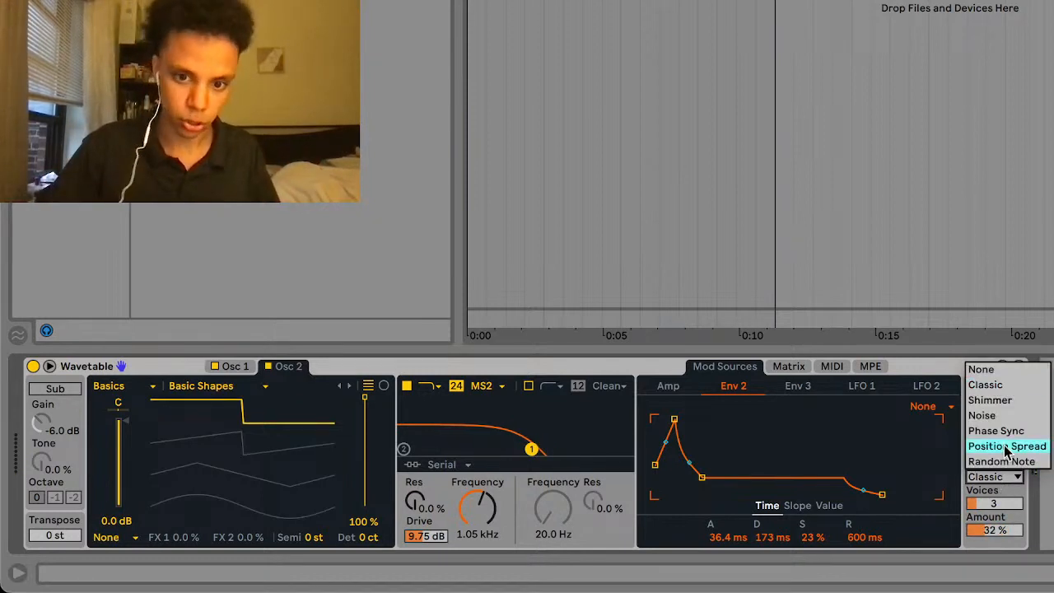
{"action": "left_click", "coordinate": [983, 415]}
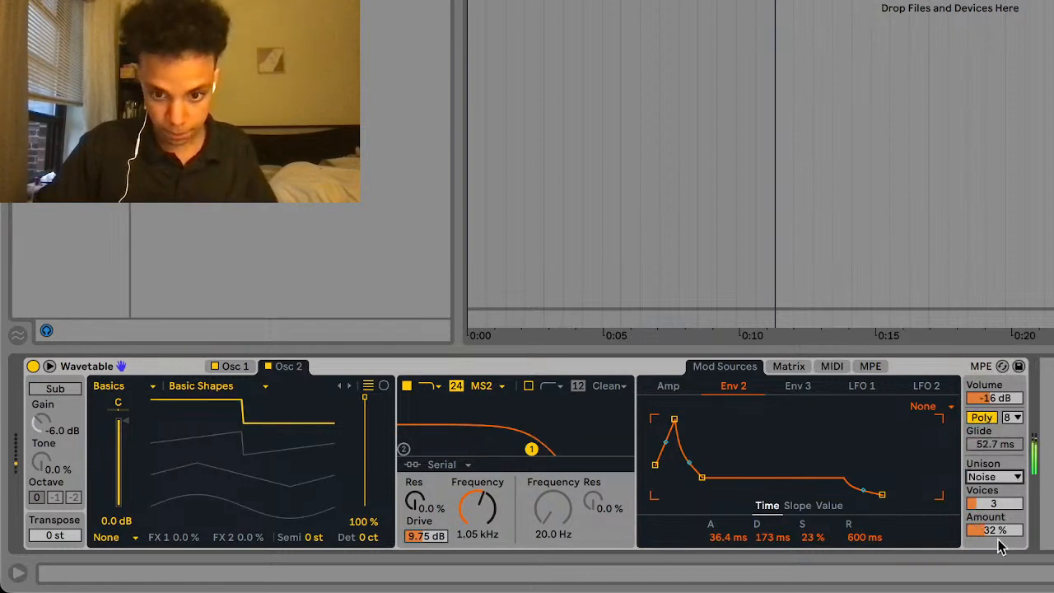
{"action": "left_click_drag", "start_coordinate": [999, 547], "coordinate": [995, 539]}
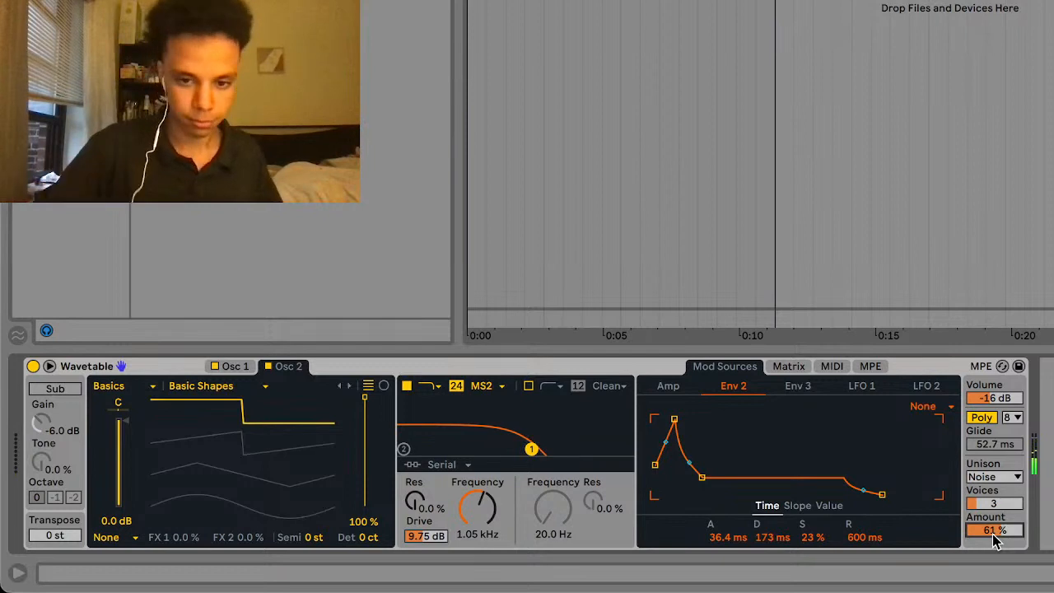
{"action": "left_click_drag", "start_coordinate": [993, 533], "coordinate": [993, 566]}
{"action": "left_click", "coordinate": [985, 476]}
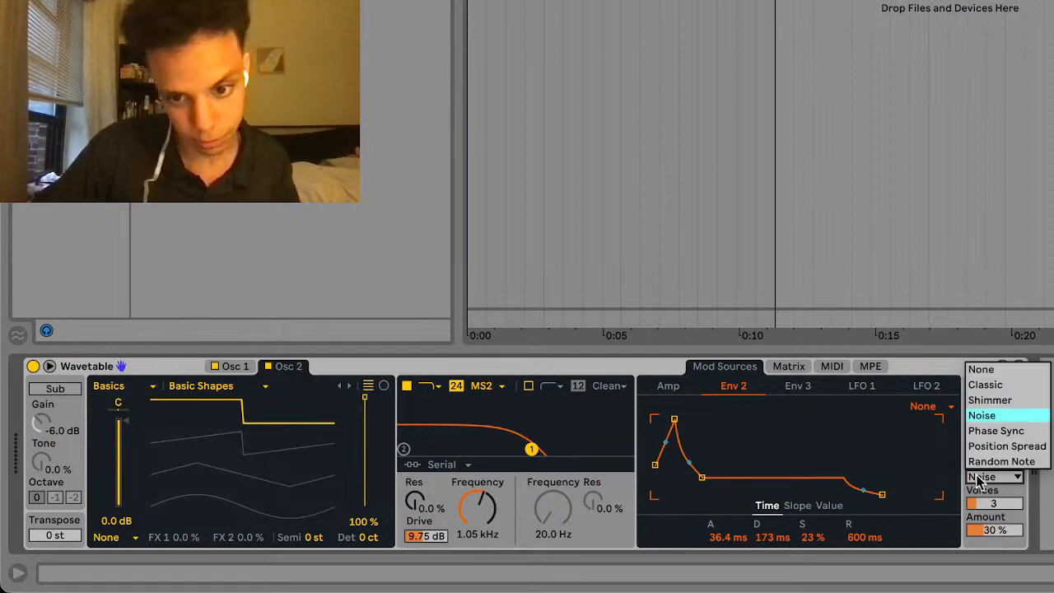
{"action": "left_click", "coordinate": [997, 369]}
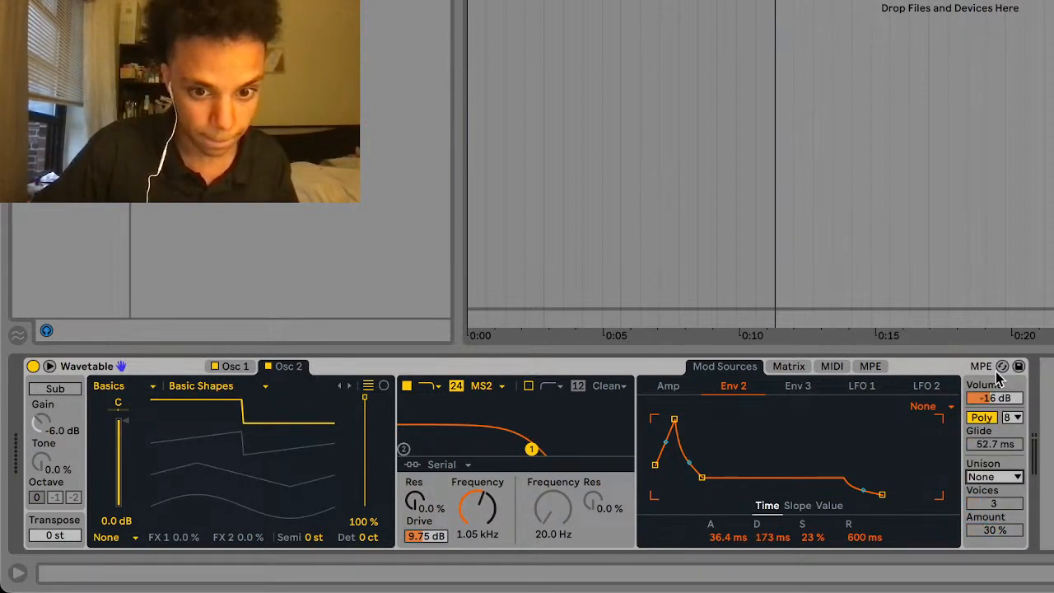
- Clear Mod's MIDI modulation of oscillator 1's position, try Mod on Pitch at 6.8, and reset the Pitch amount
{"action": "left_click", "coordinate": [834, 367]}
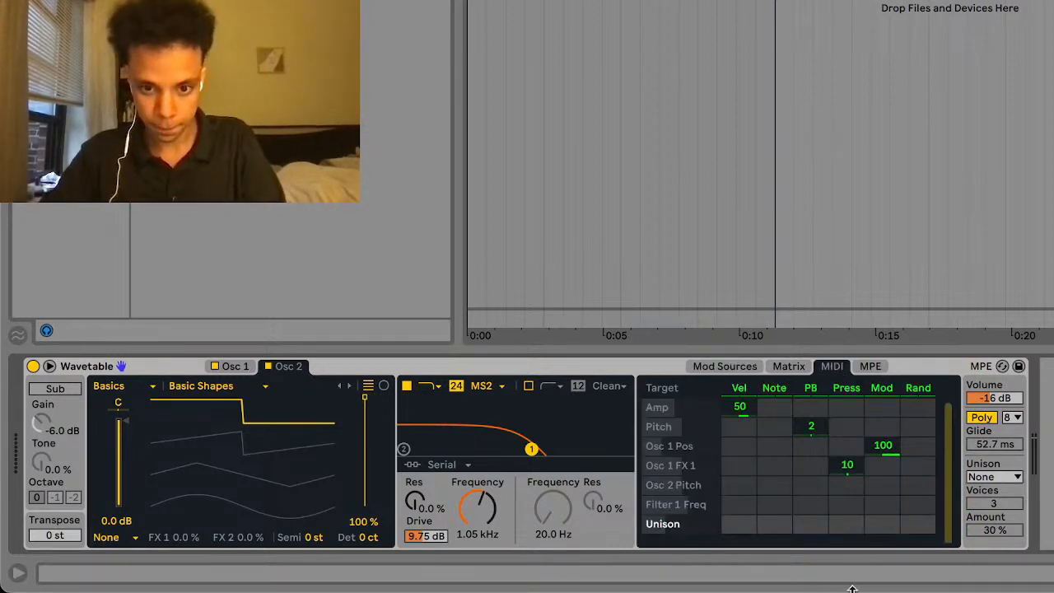
{"action": "left_click", "coordinate": [871, 367]}
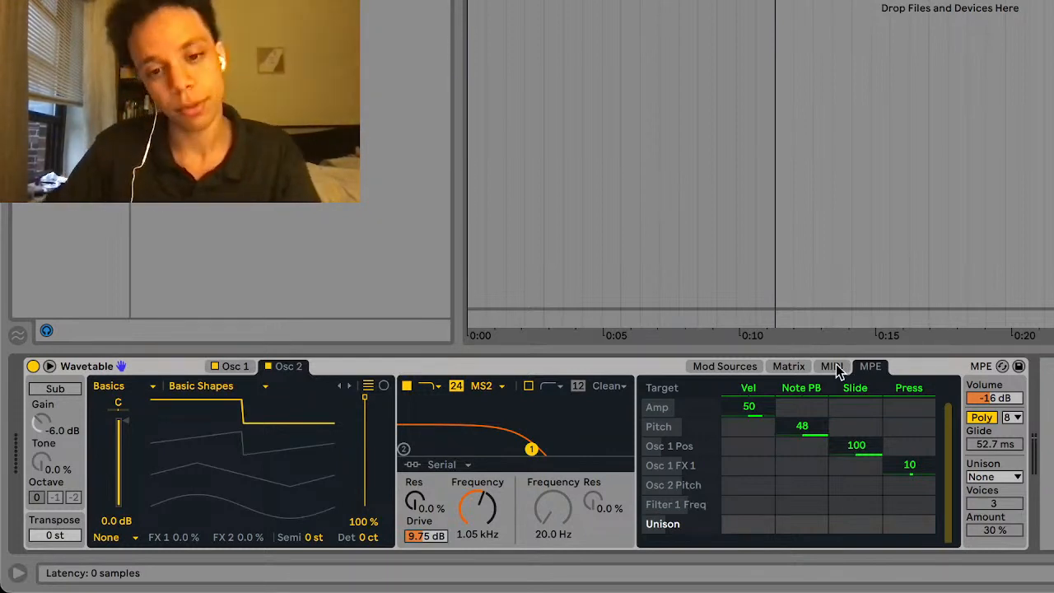
{"action": "left_click", "coordinate": [834, 366]}
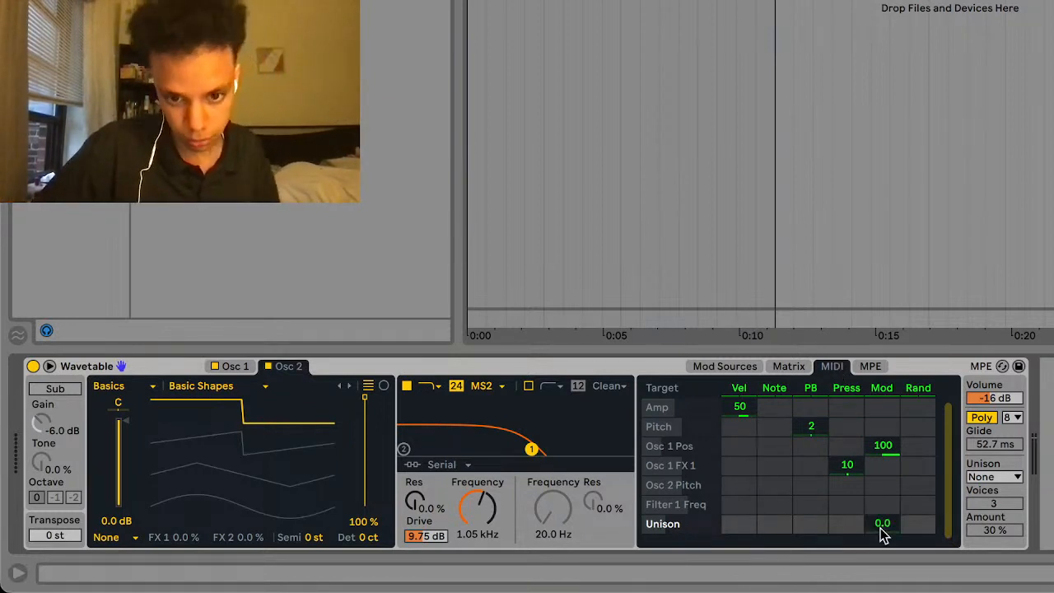
{"action": "double_click", "coordinate": [881, 452]}
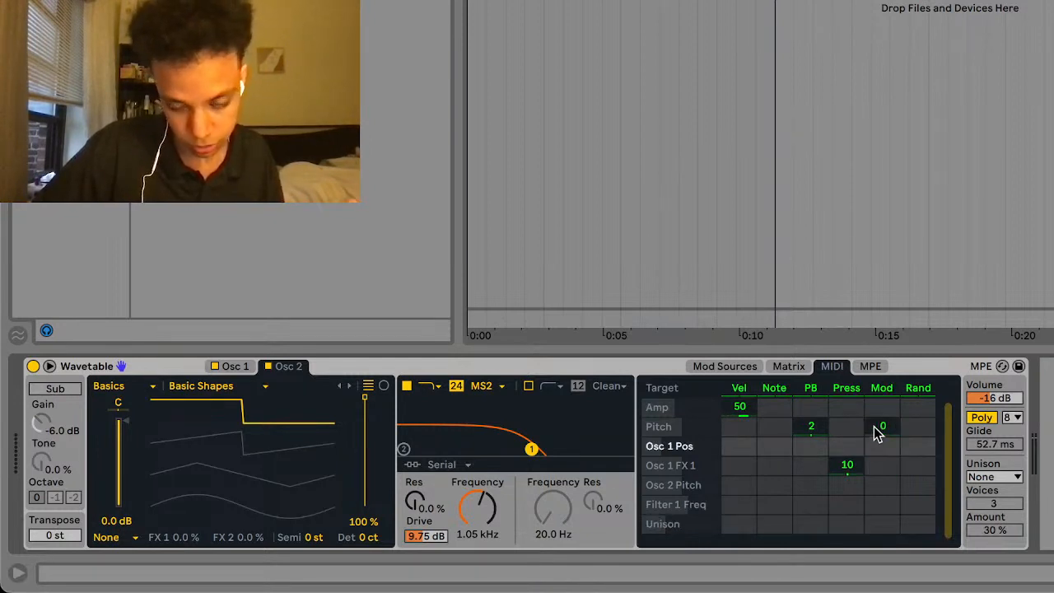
{"action": "left_click_drag", "start_coordinate": [878, 428], "coordinate": [879, 434]}
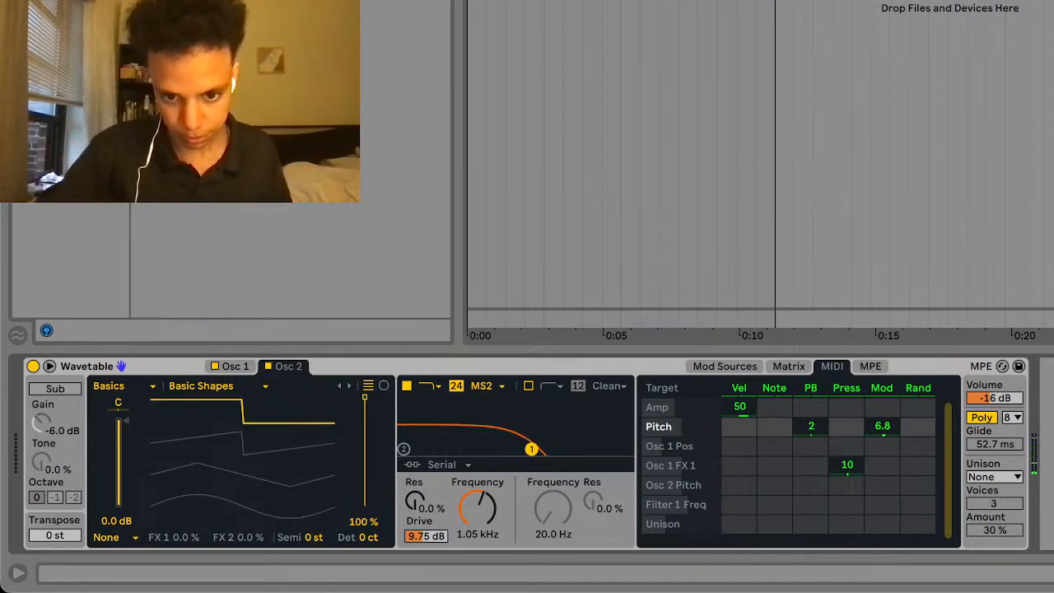
{"action": "double_click", "coordinate": [875, 427]}
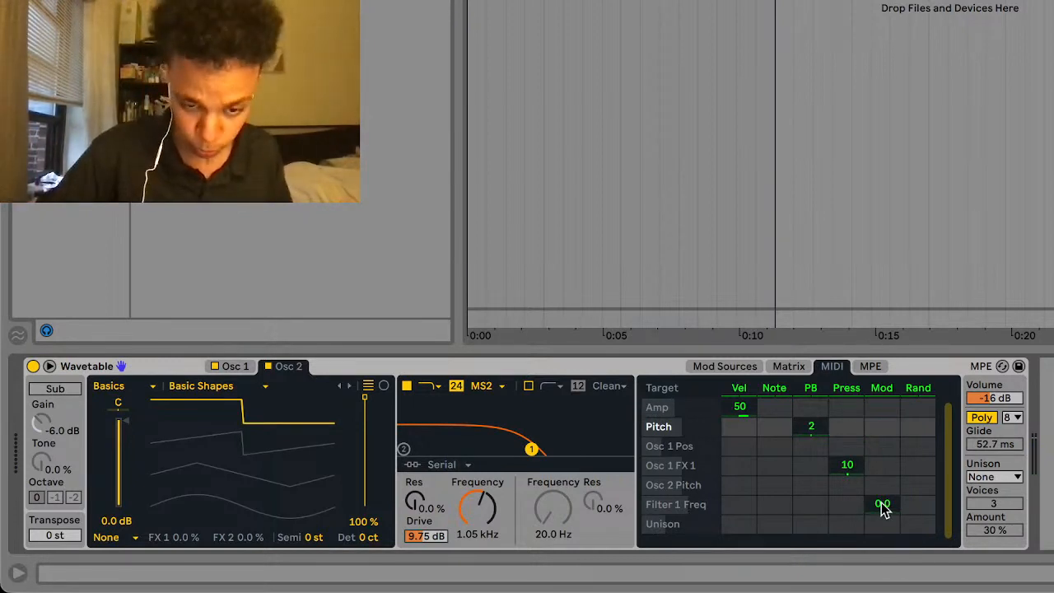
- Review the Matrix, MIDI and MPE modulation assignments, ending on the modulation matrix
{"action": "left_click", "coordinate": [783, 366]}
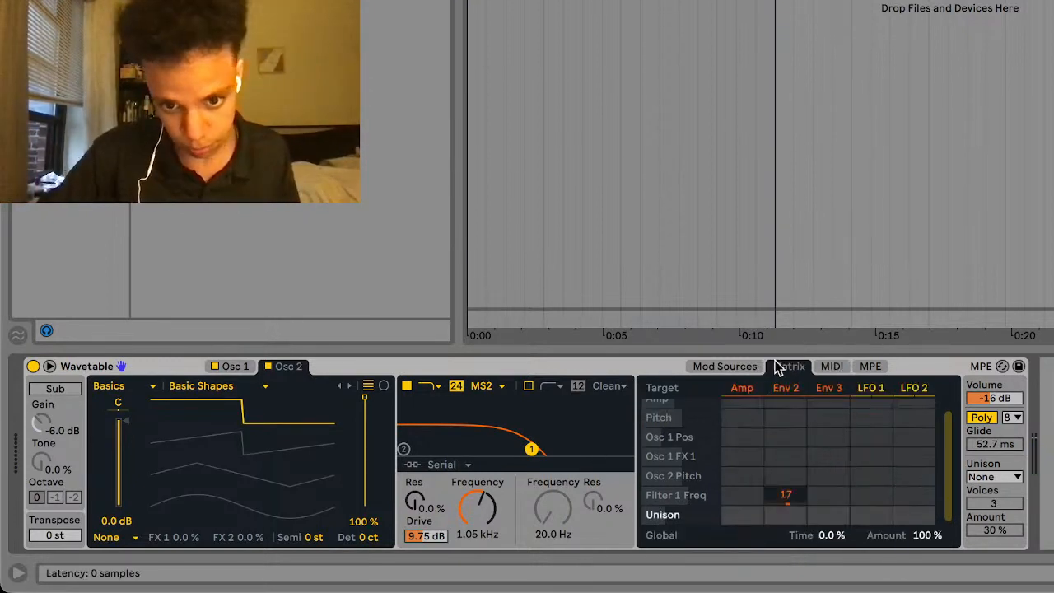
{"action": "left_click", "coordinate": [830, 367]}
{"action": "left_click", "coordinate": [878, 368]}
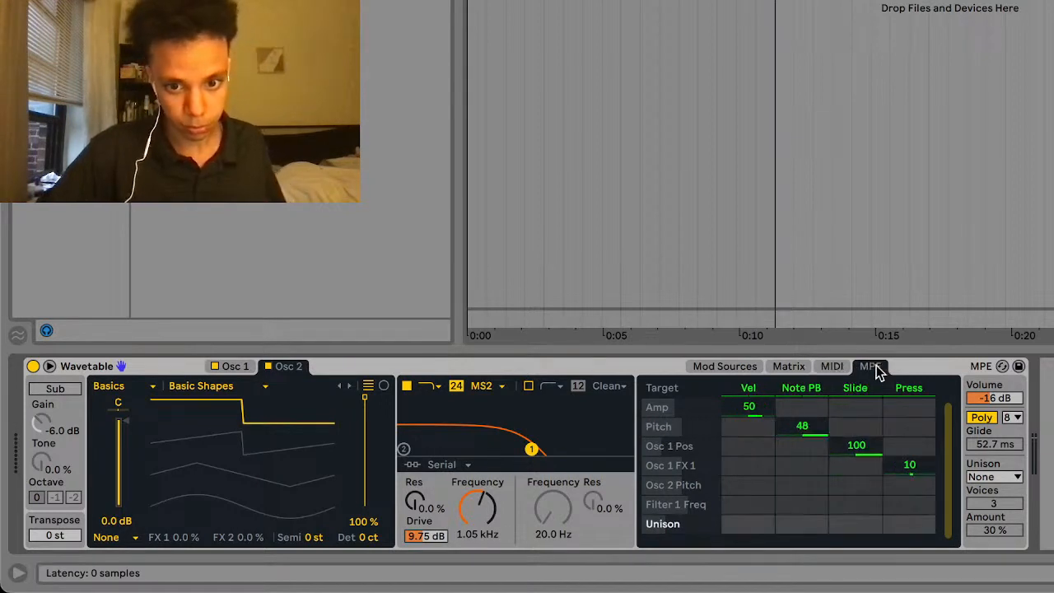
{"action": "left_click", "coordinate": [794, 368]}
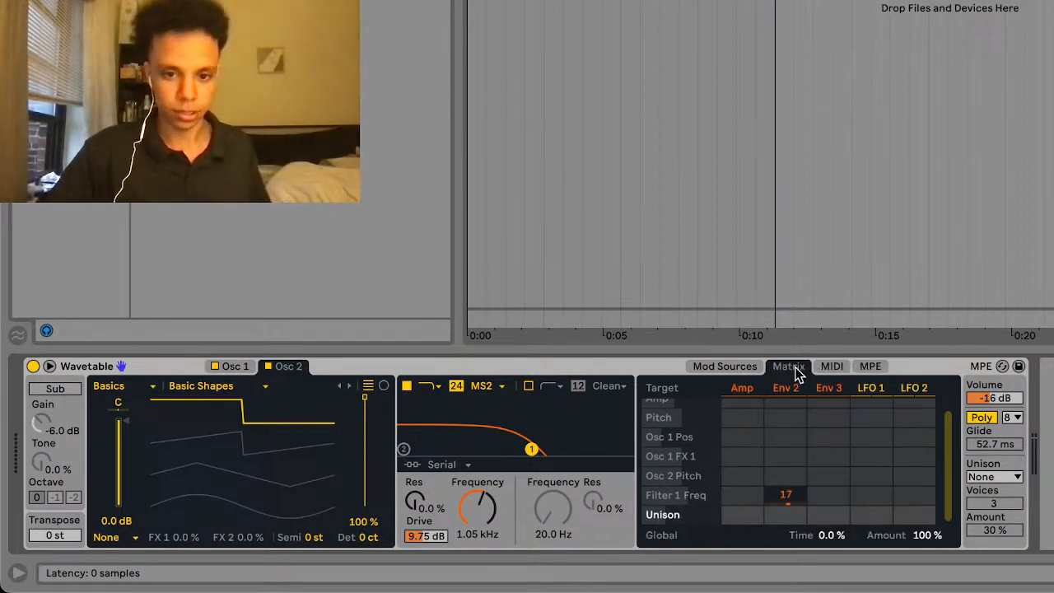